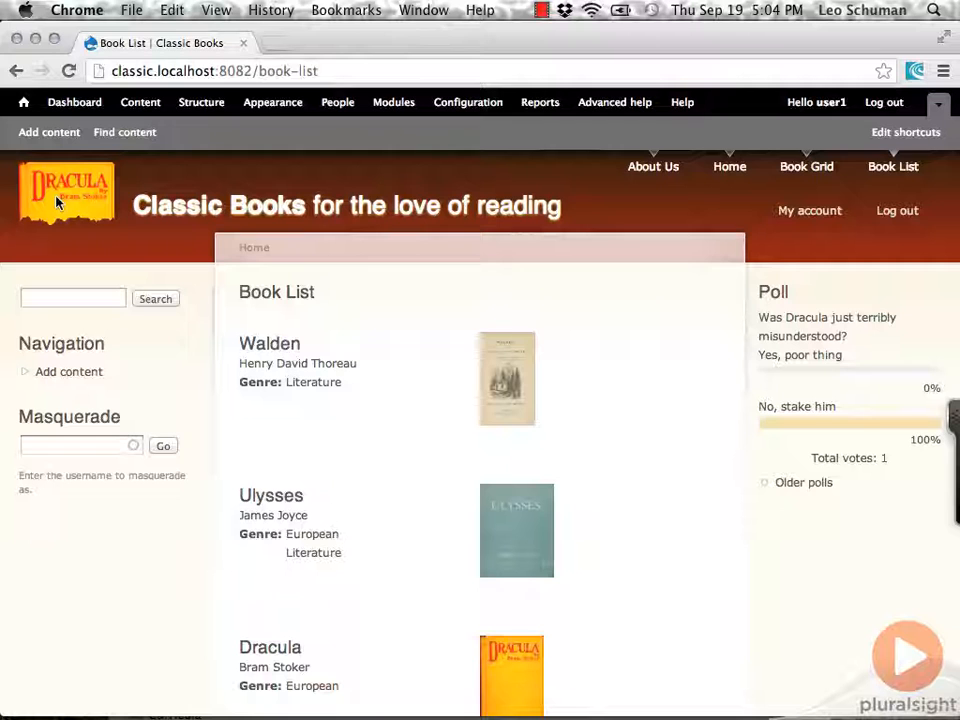
Open the Book List view for editing from the site's Views administration and add a Block display to it
left_click(57, 202)
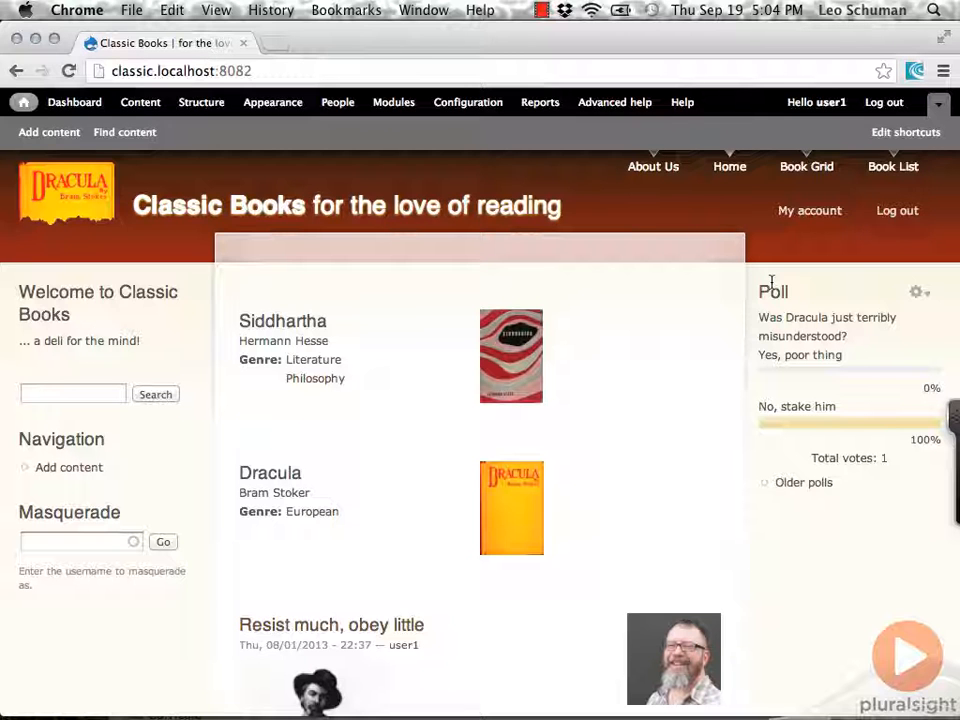
left_click(201, 106)
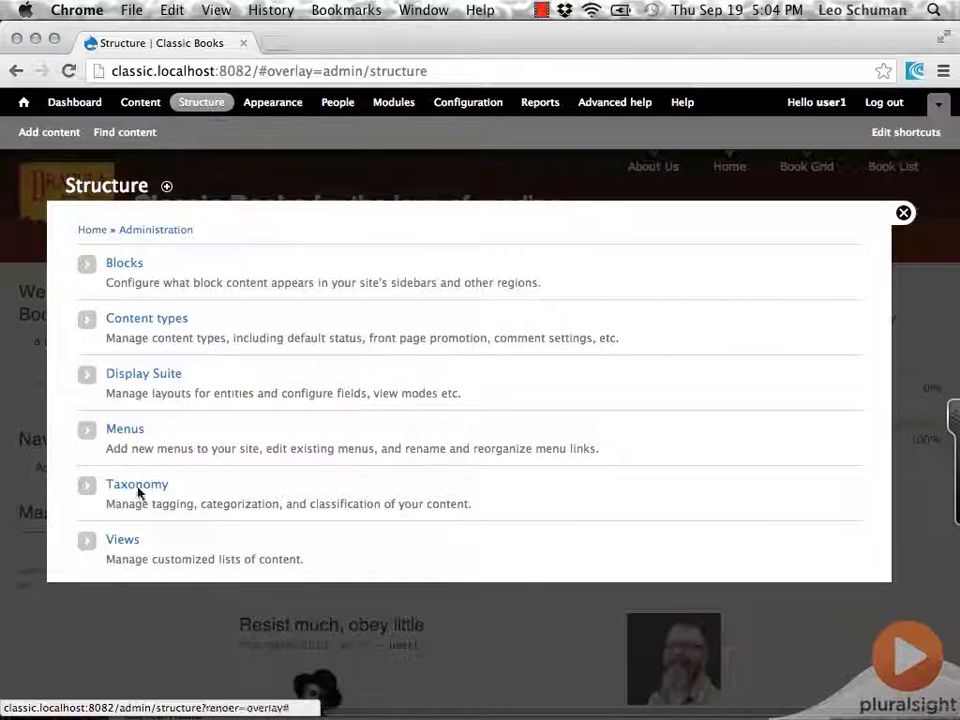
left_click(122, 540)
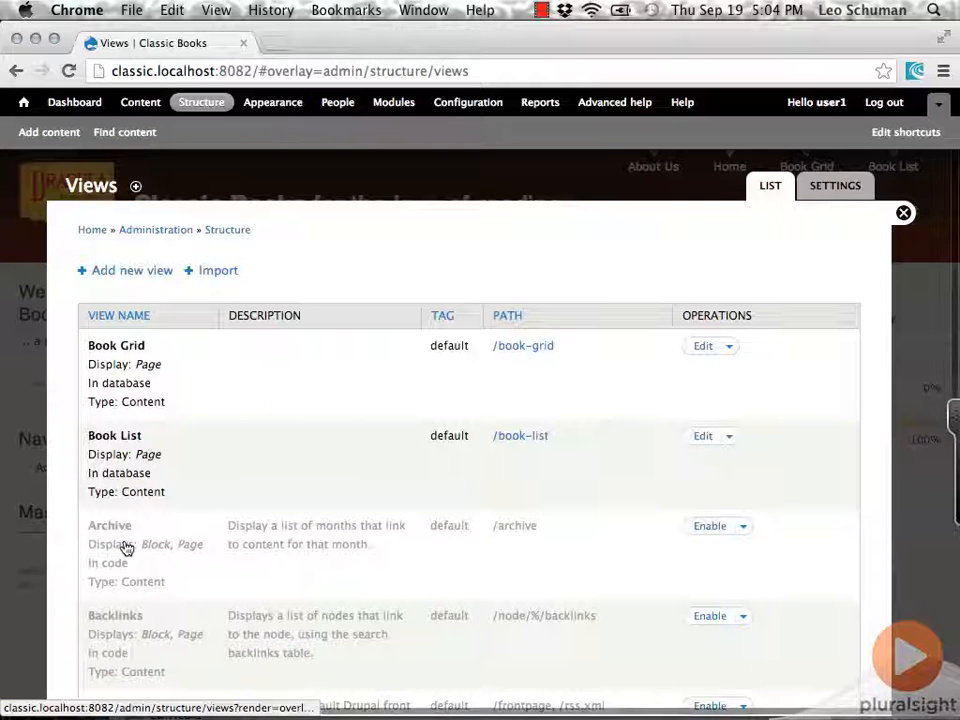
left_click(703, 437)
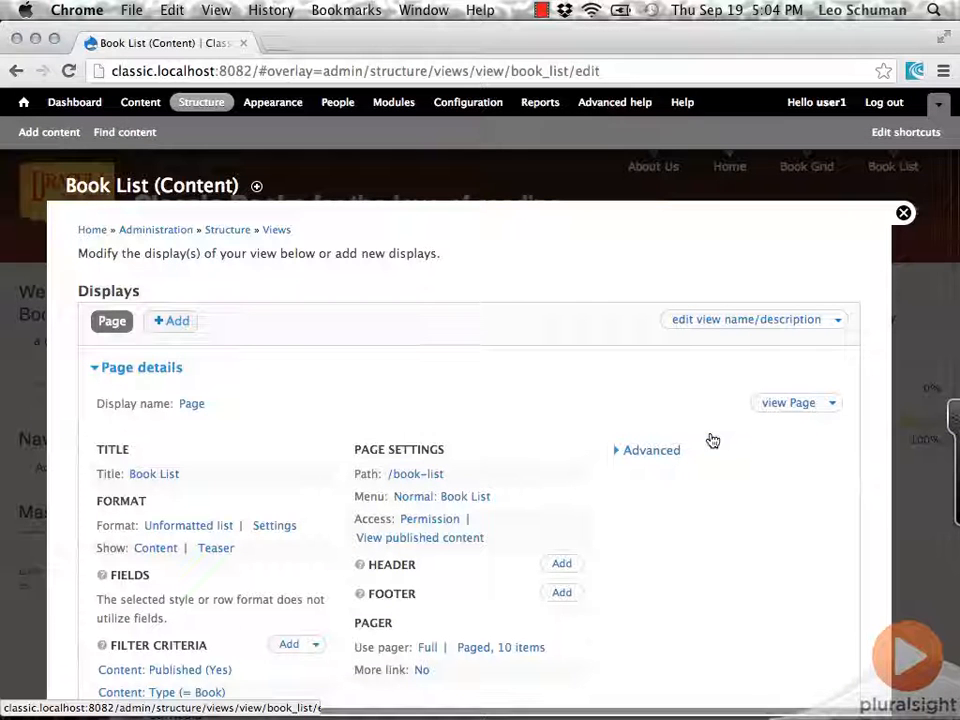
left_click(181, 326)
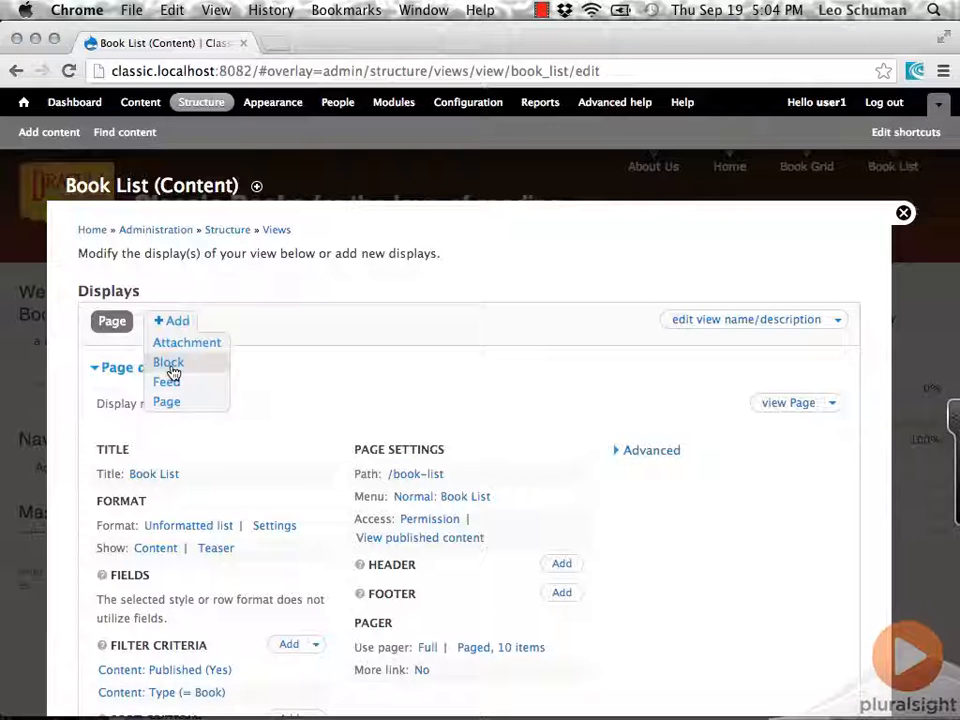
left_click(169, 364)
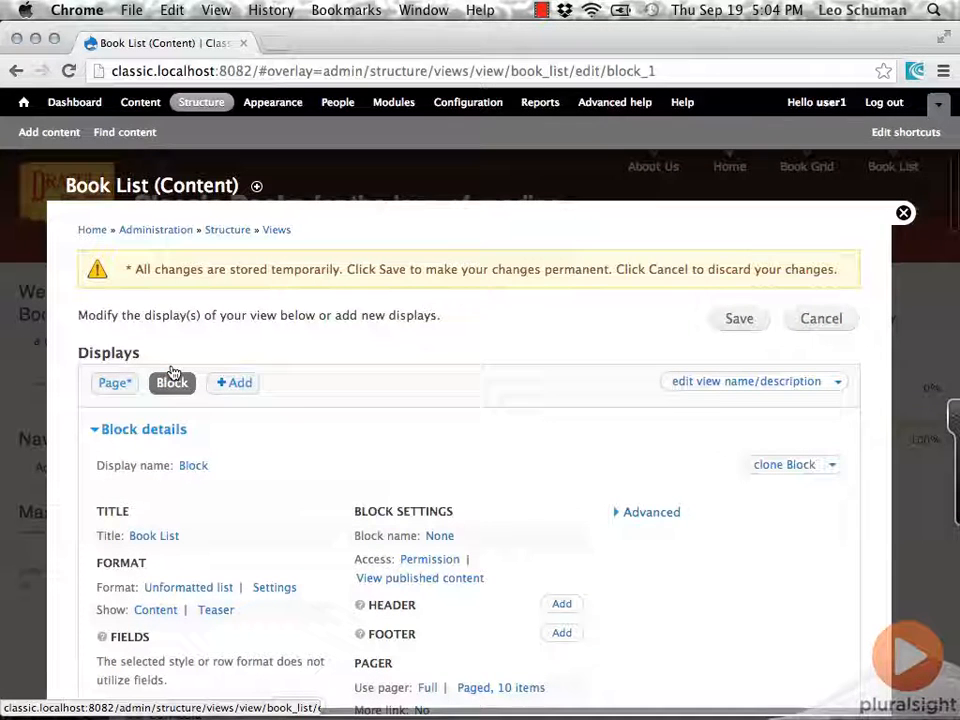
Override the title for this block only and set it to "Featured Titles"
scroll(263, 430, "down", 3)
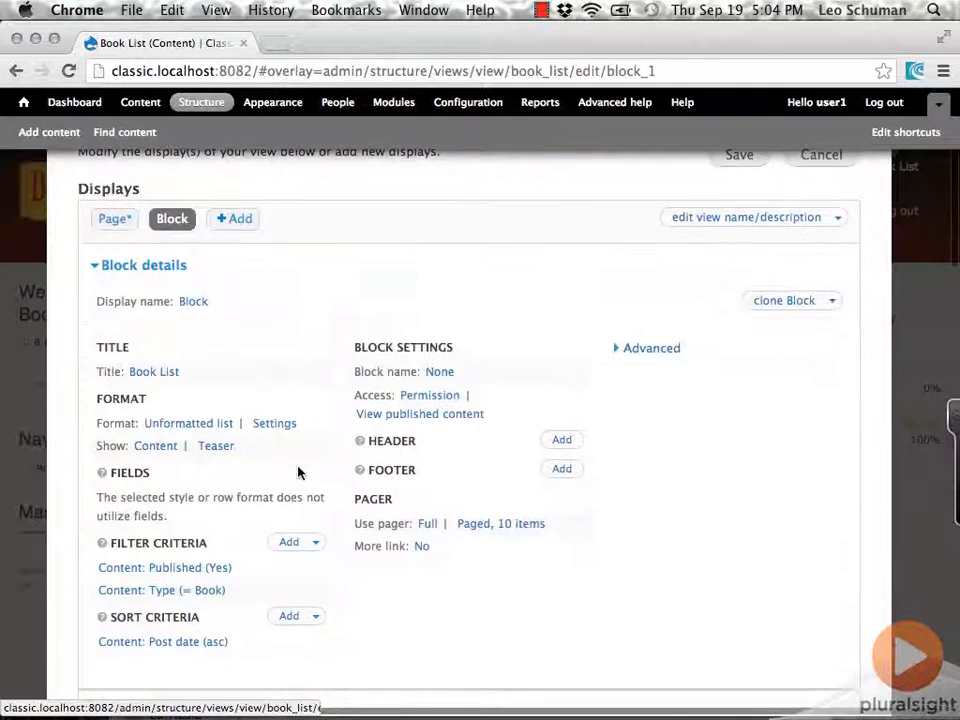
left_click(162, 380)
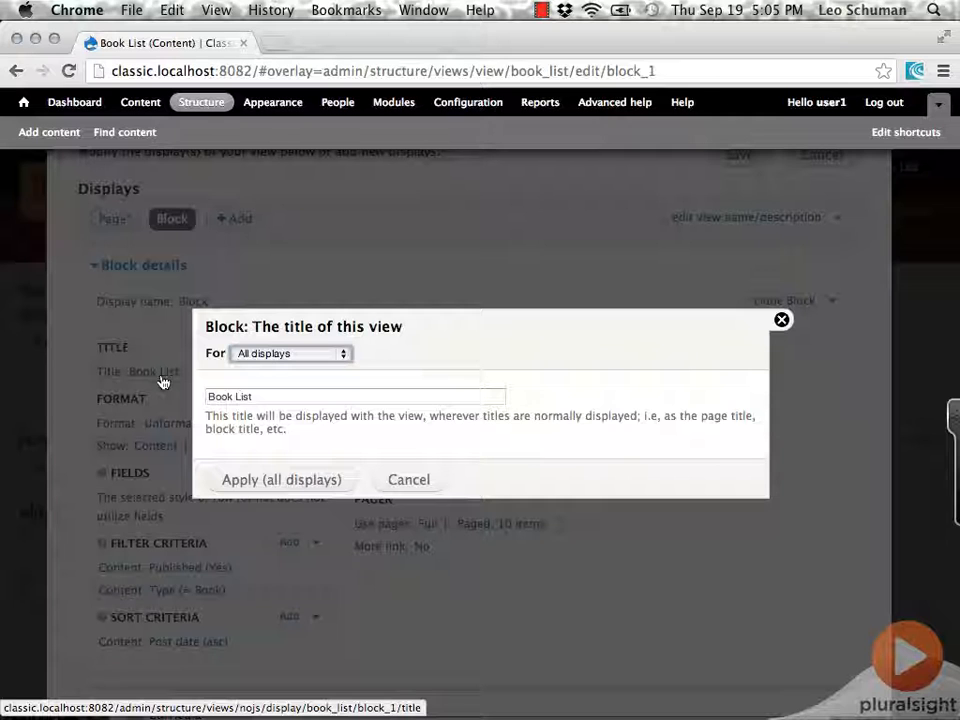
left_click(343, 354)
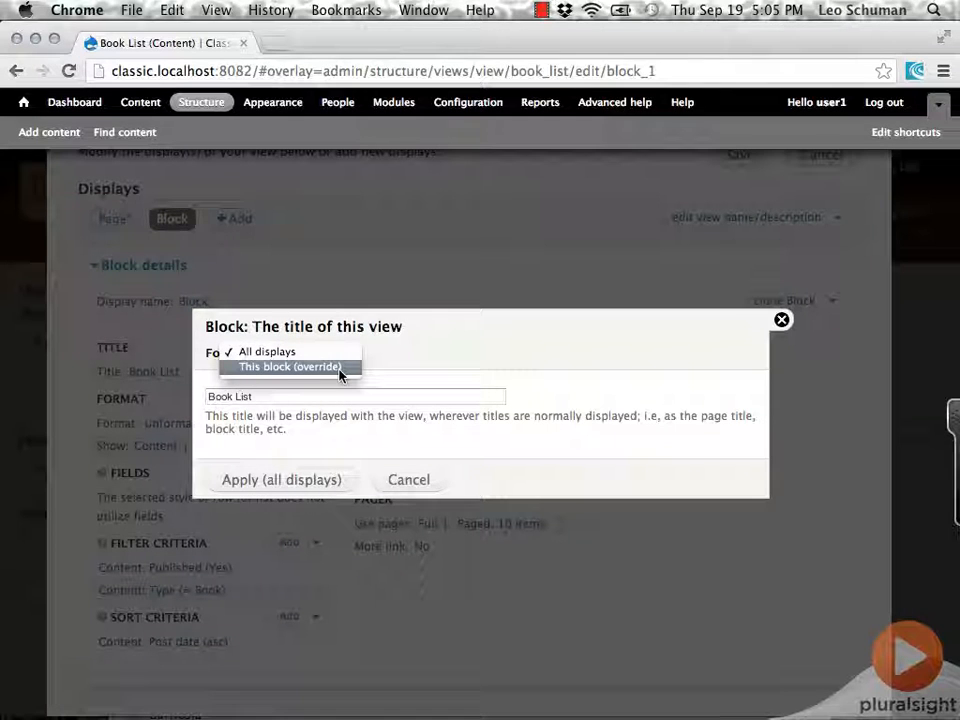
left_click(340, 368)
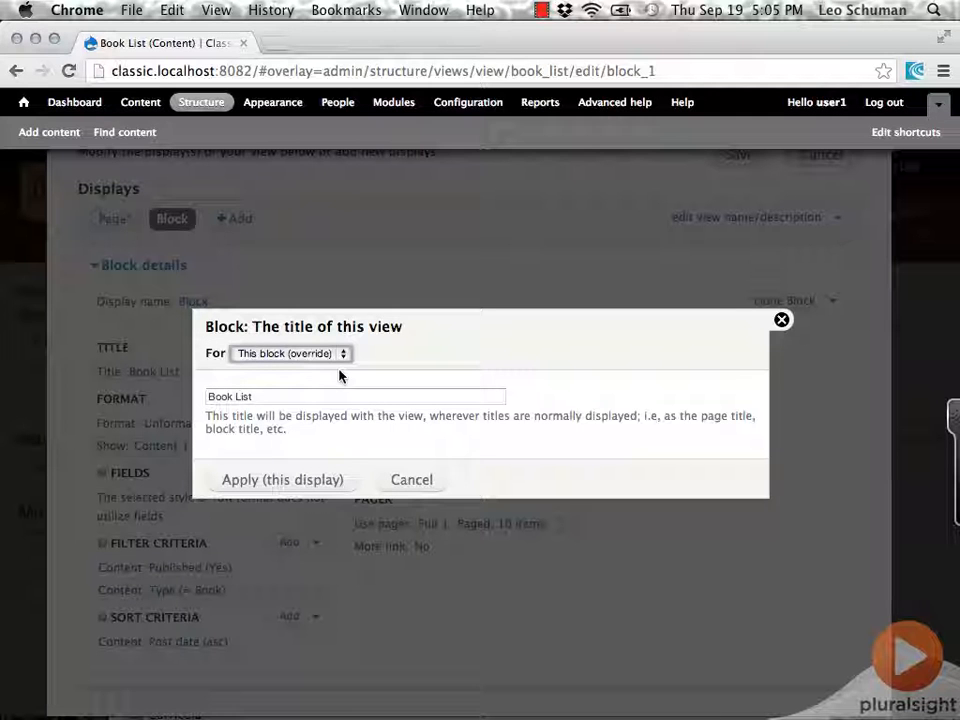
triple_click(283, 393)
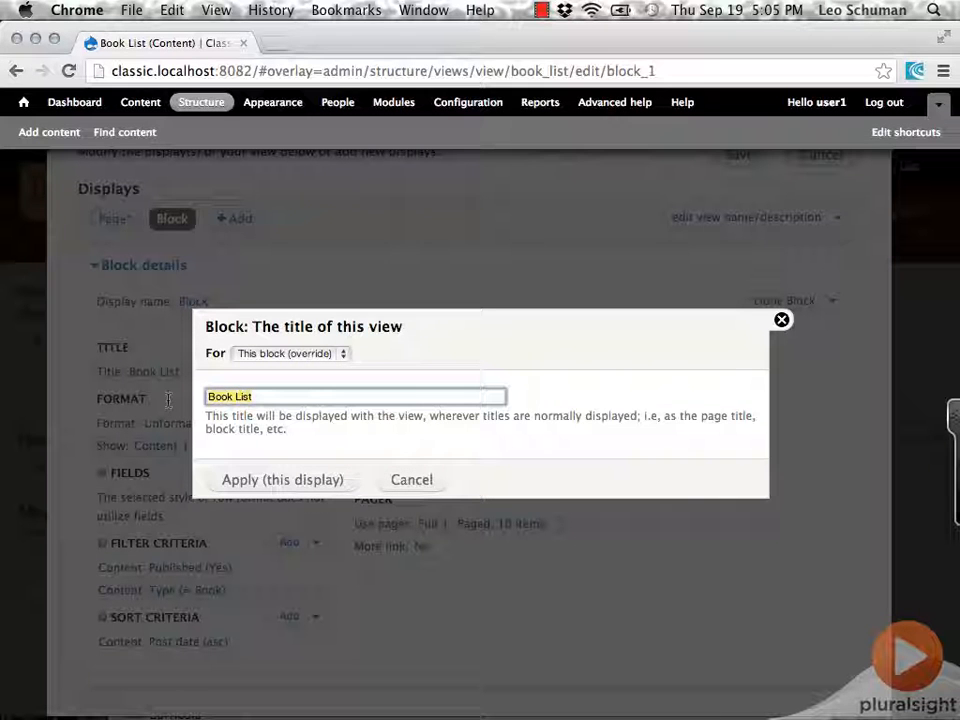
type("Featured Titles")
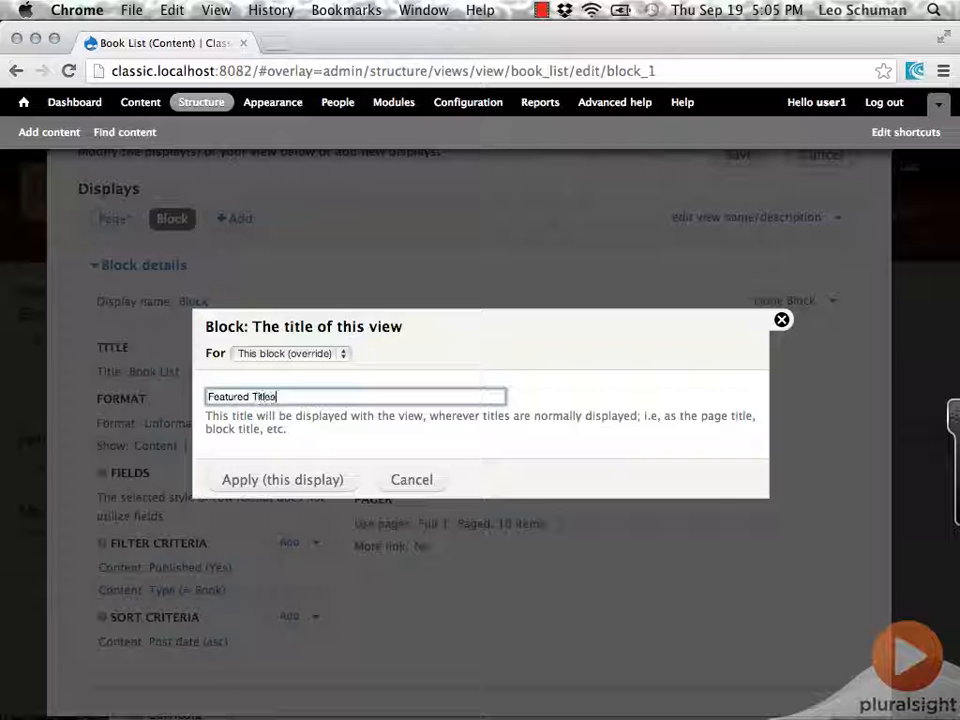
left_click(248, 480)
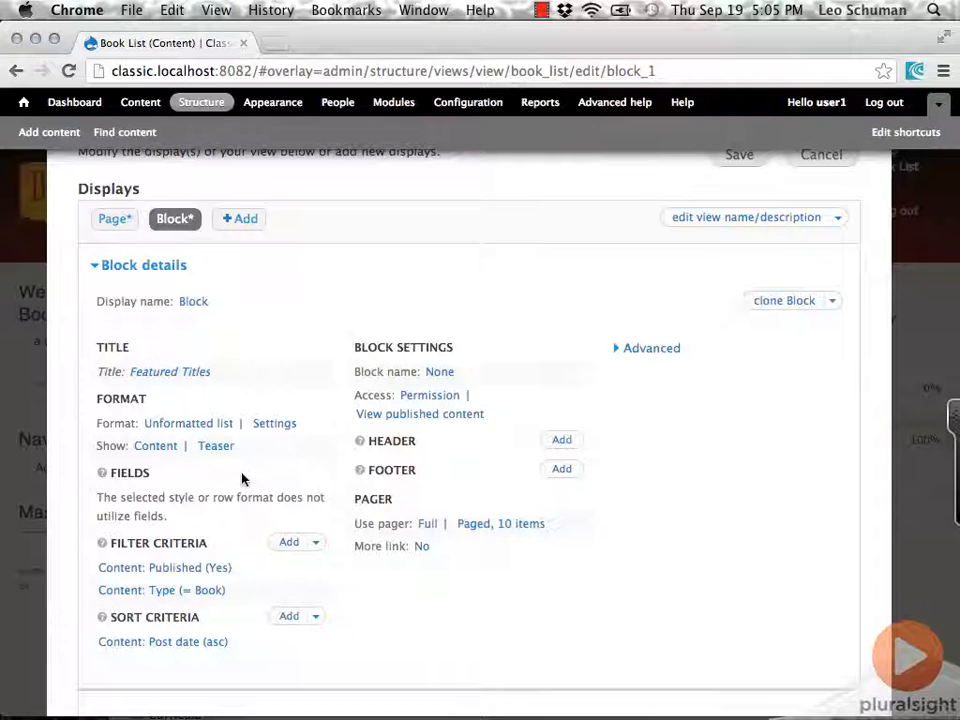
Change the view format to HTML list for this block only, keeping the default style options with an unordered list
scroll(68, 509, "down", 10)
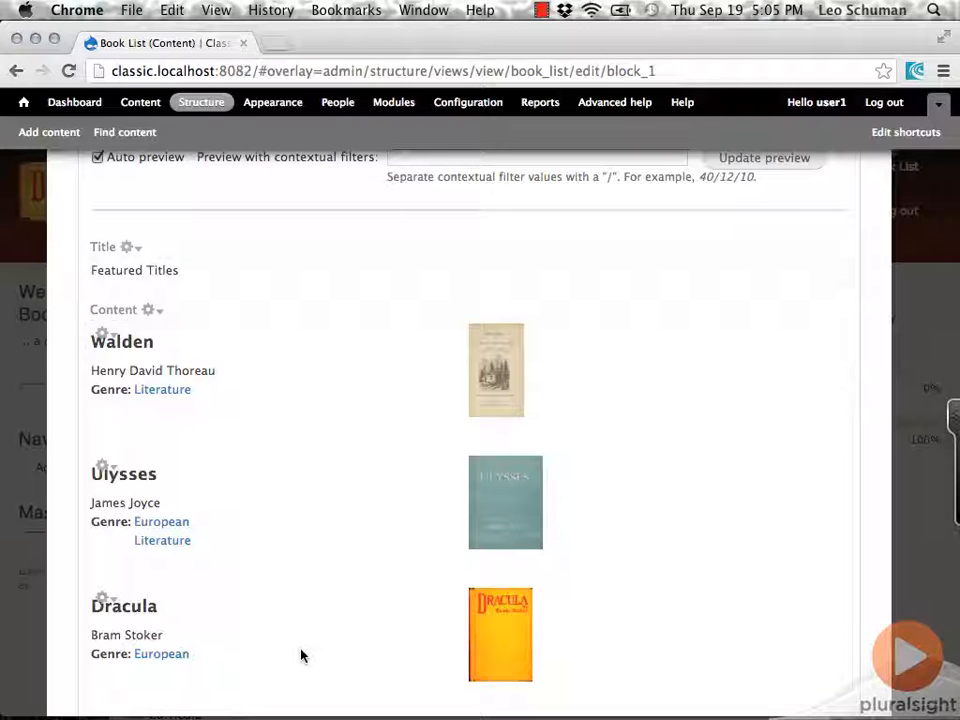
scroll(54, 232, "up", 10)
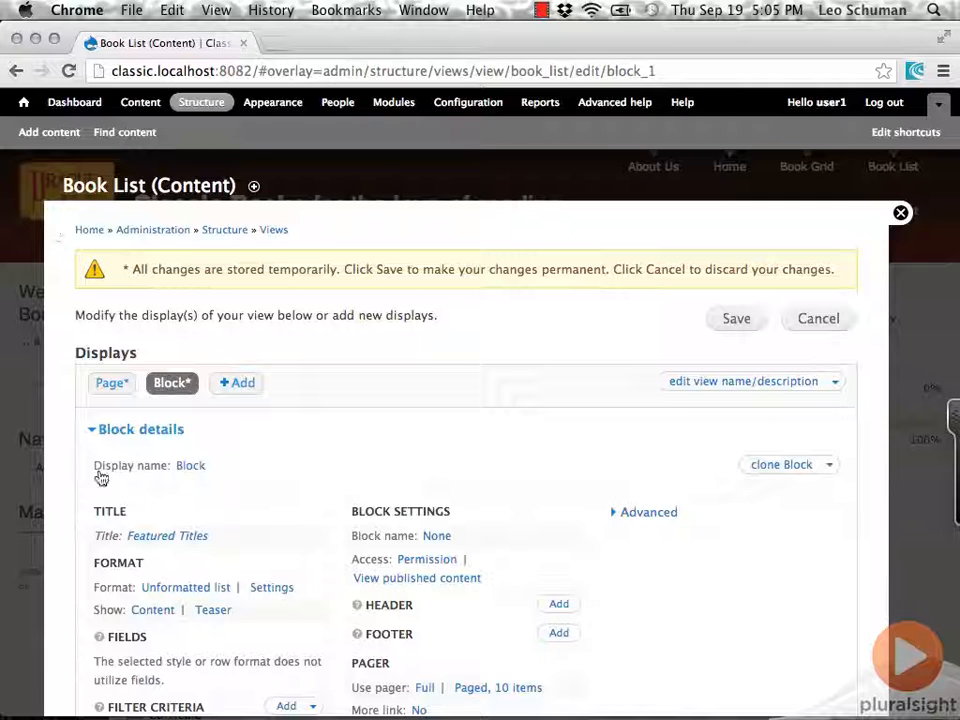
left_click(214, 595)
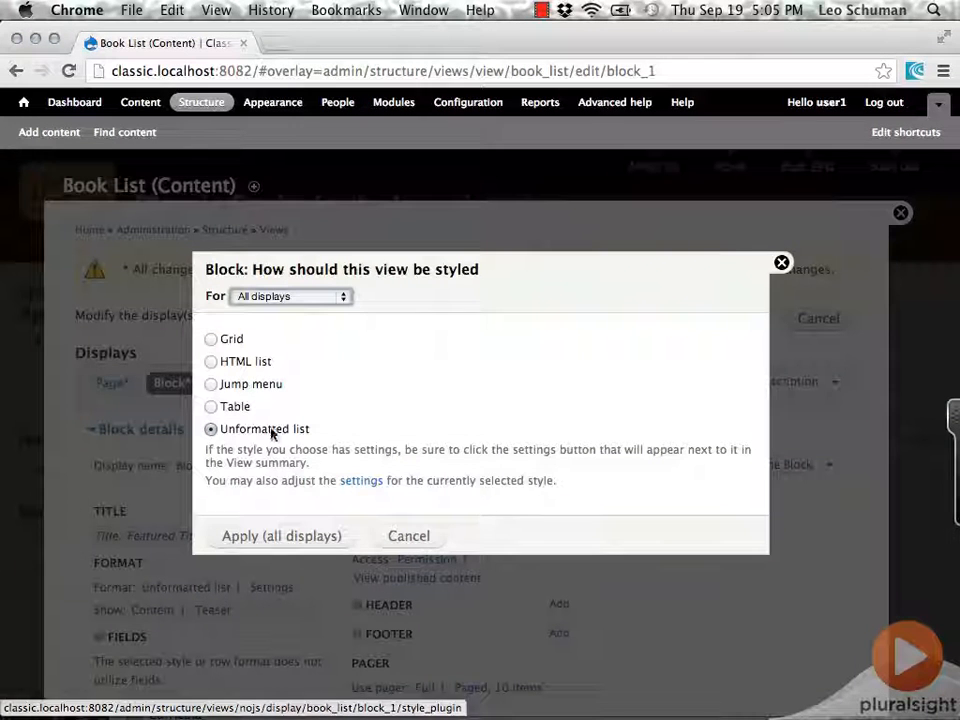
left_click(254, 364)
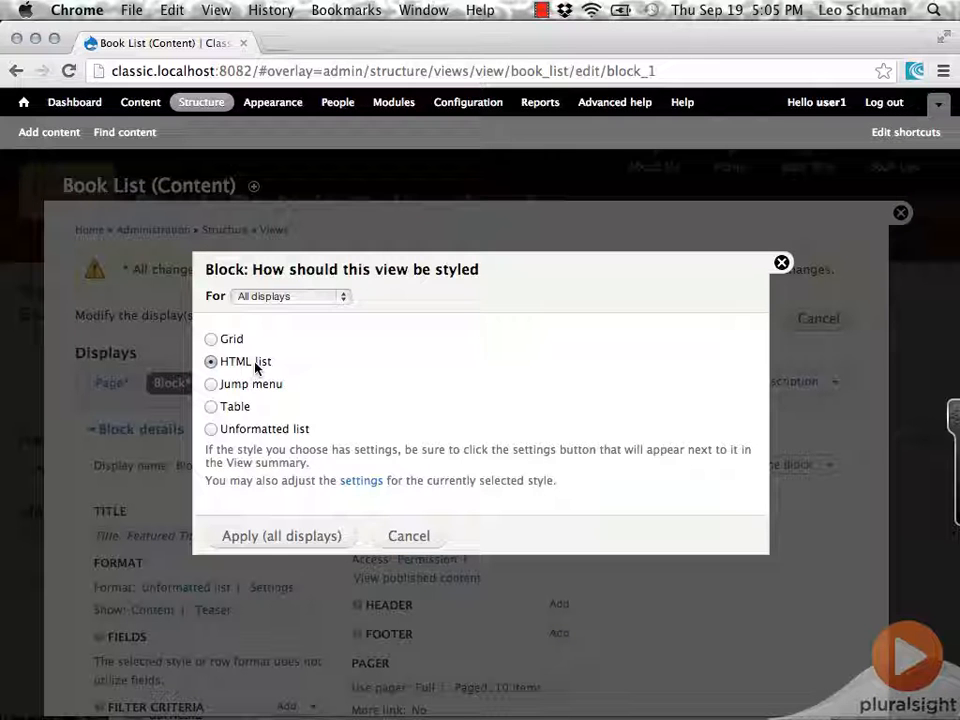
left_click(346, 300)
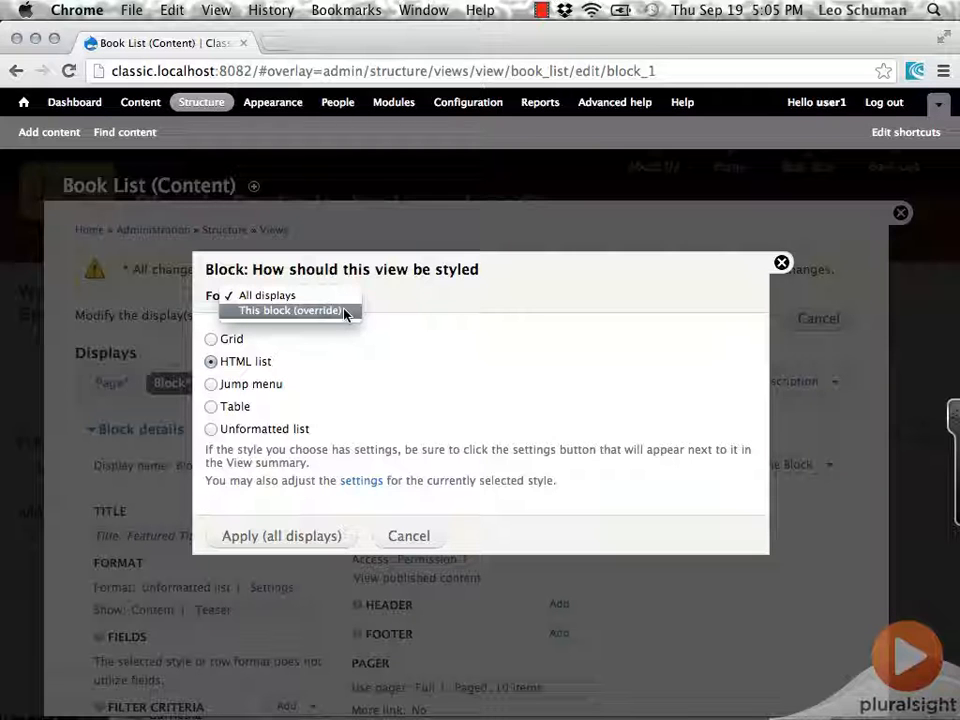
left_click(344, 312)
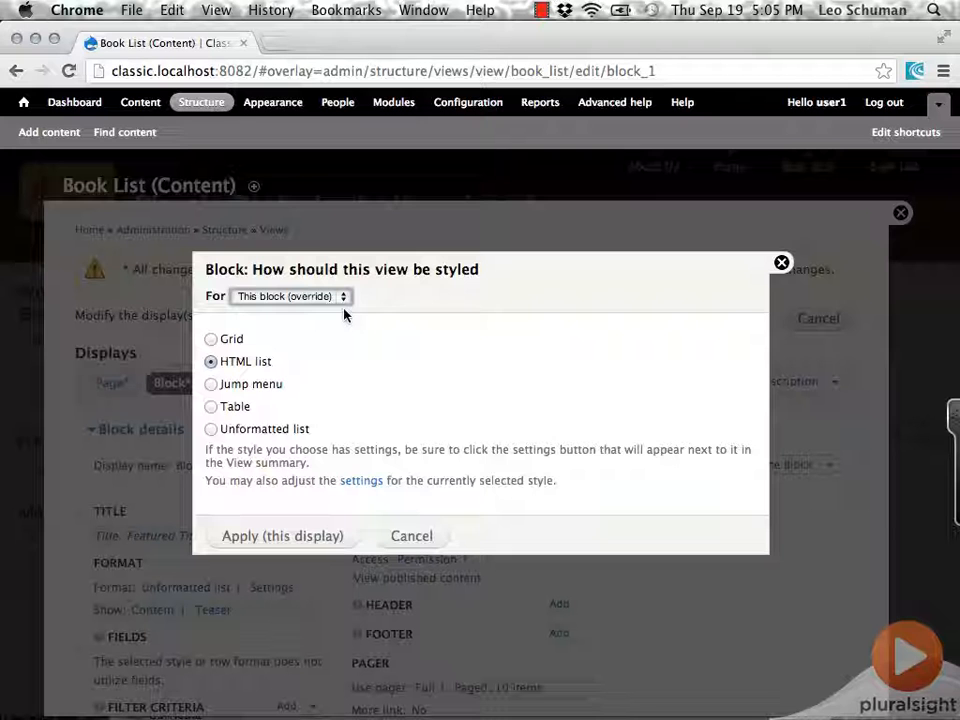
left_click(287, 541)
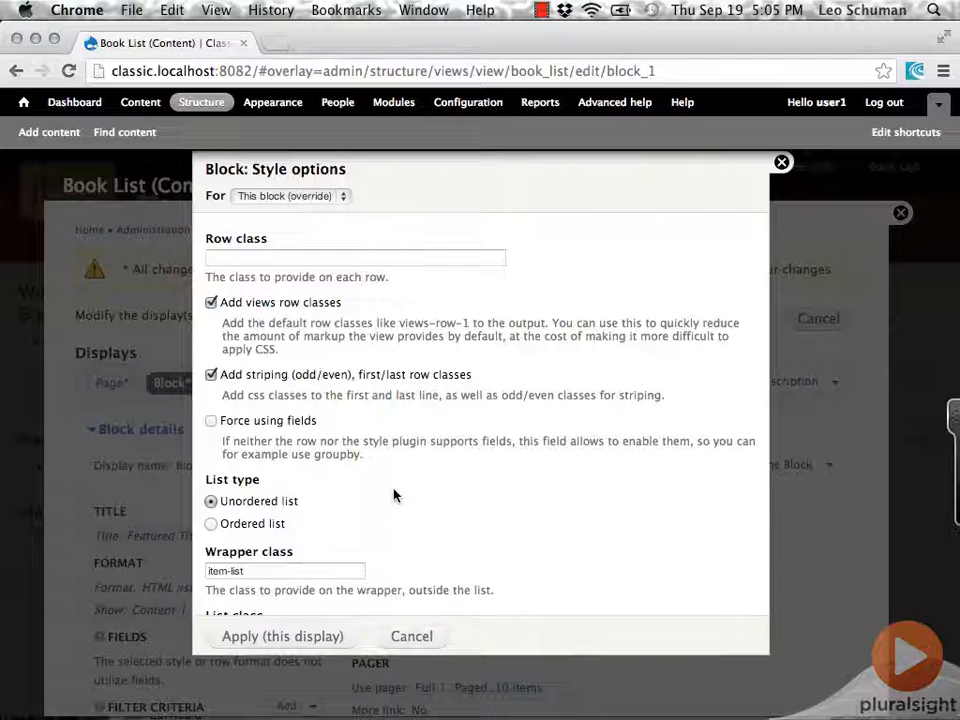
scroll(394, 494, "down", 2)
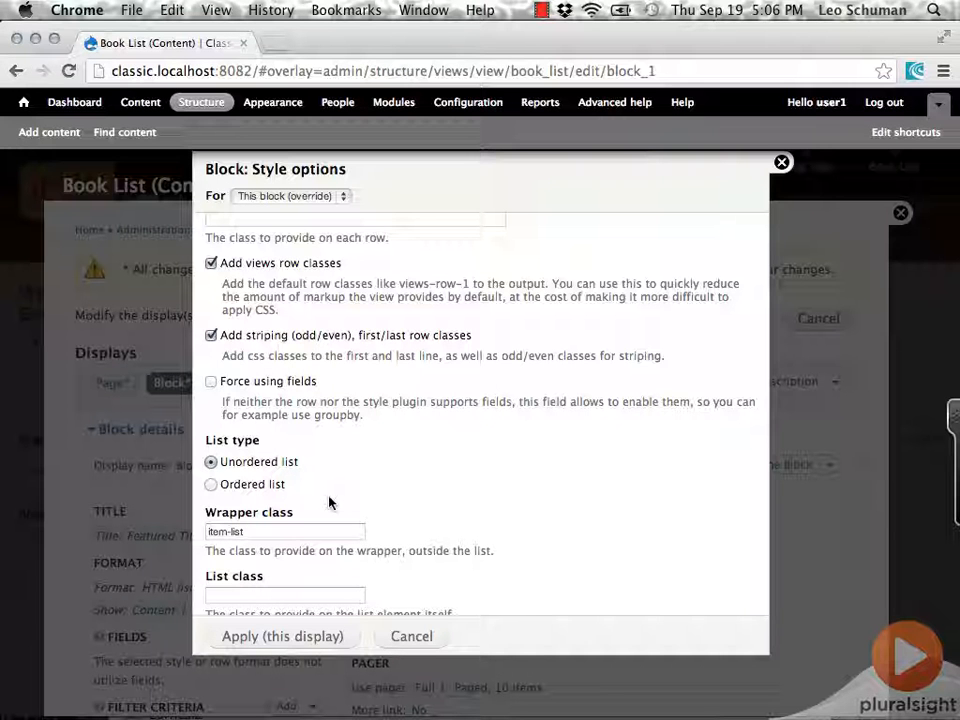
left_click(308, 638)
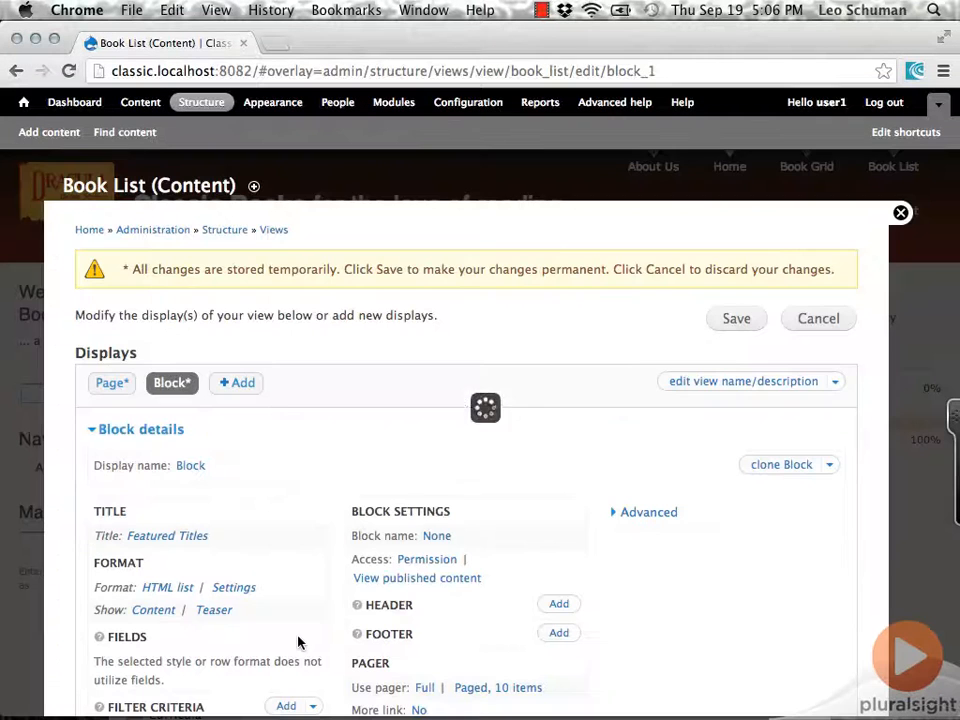
Set the block's rows to show Fields instead of Content, accepting the default row style options
scroll(298, 642, "down", 2)
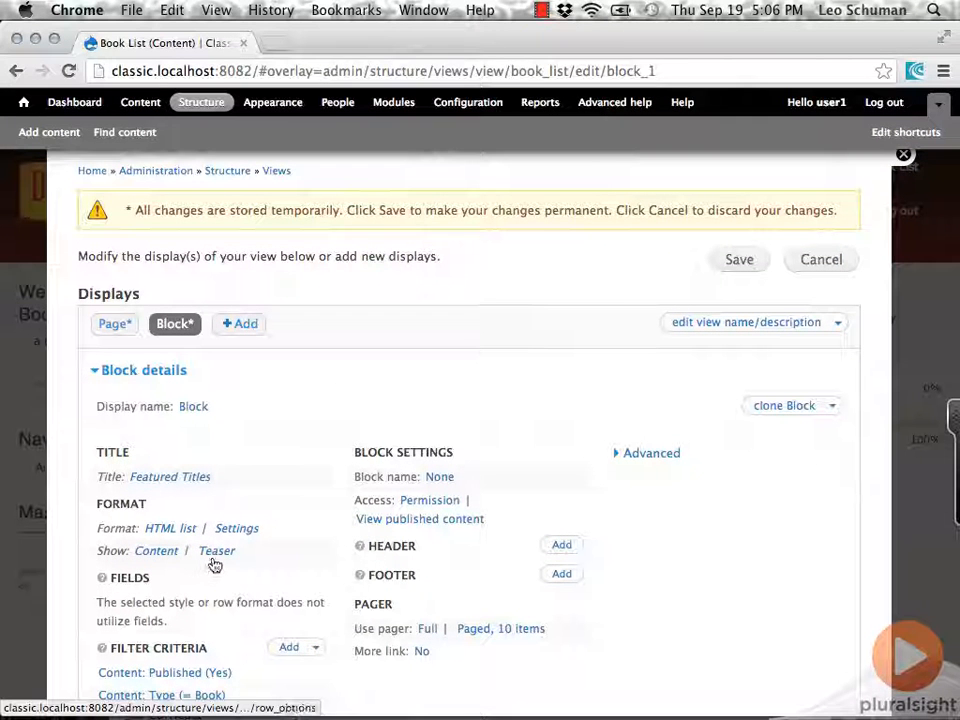
left_click(156, 551)
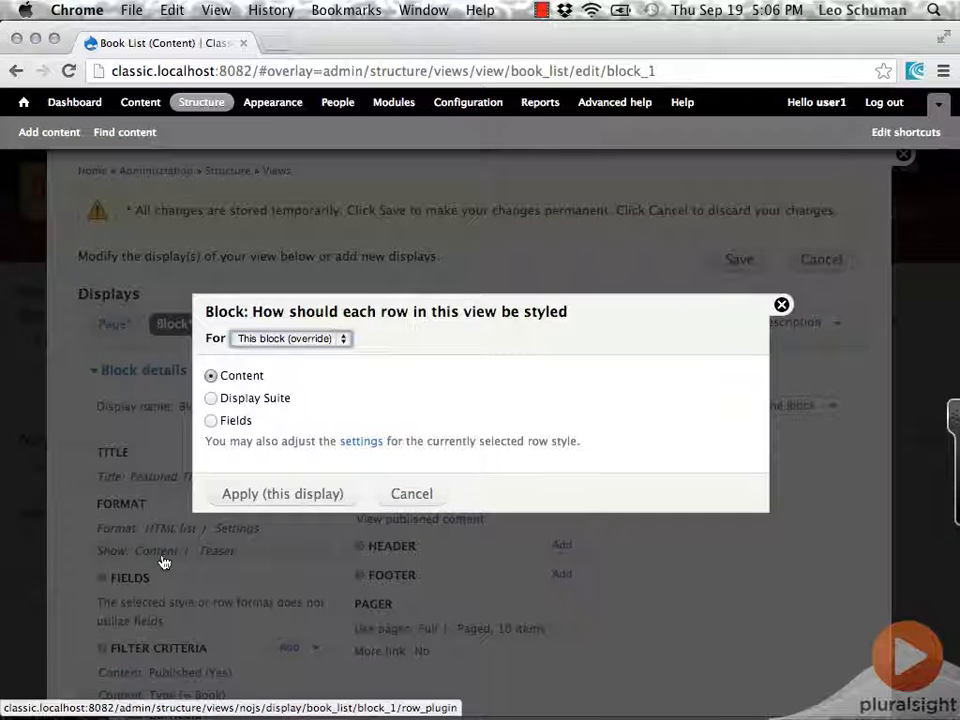
left_click(243, 420)
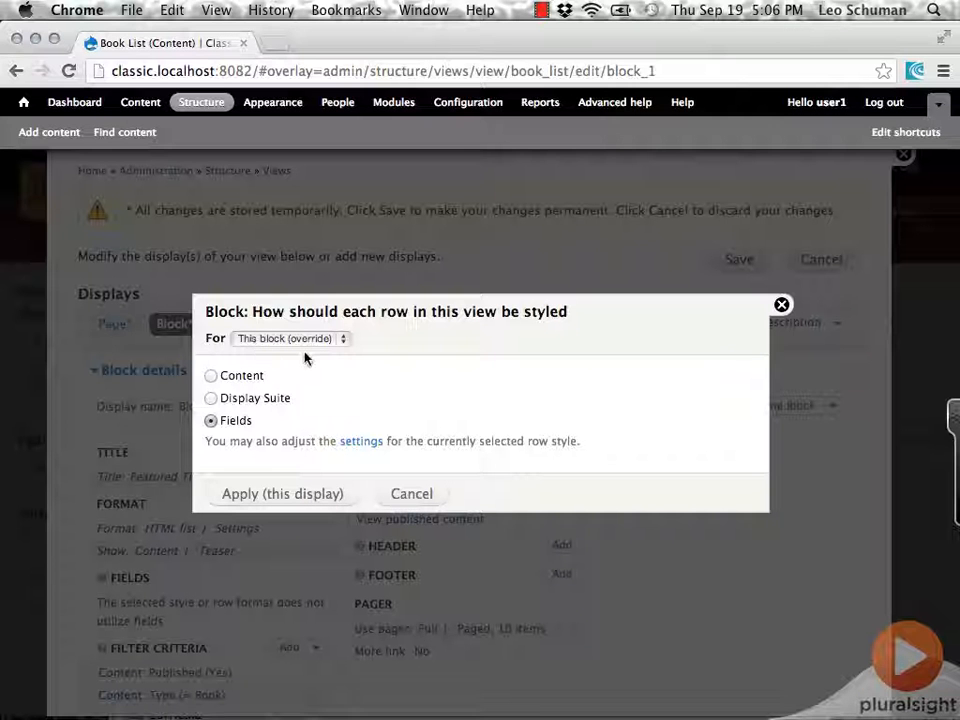
left_click(282, 495)
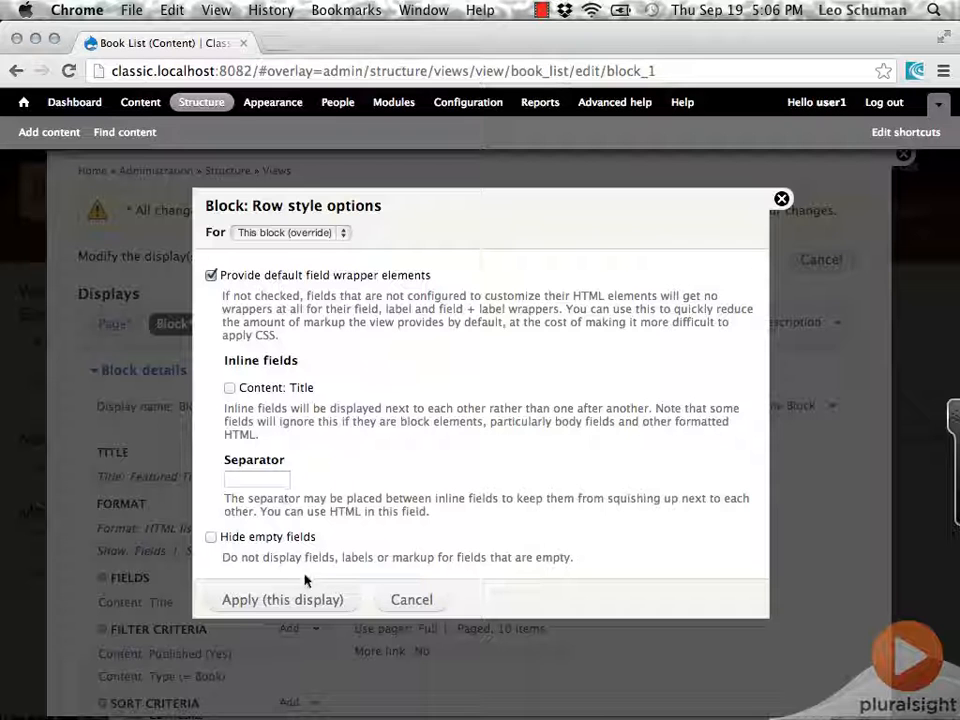
left_click(252, 601)
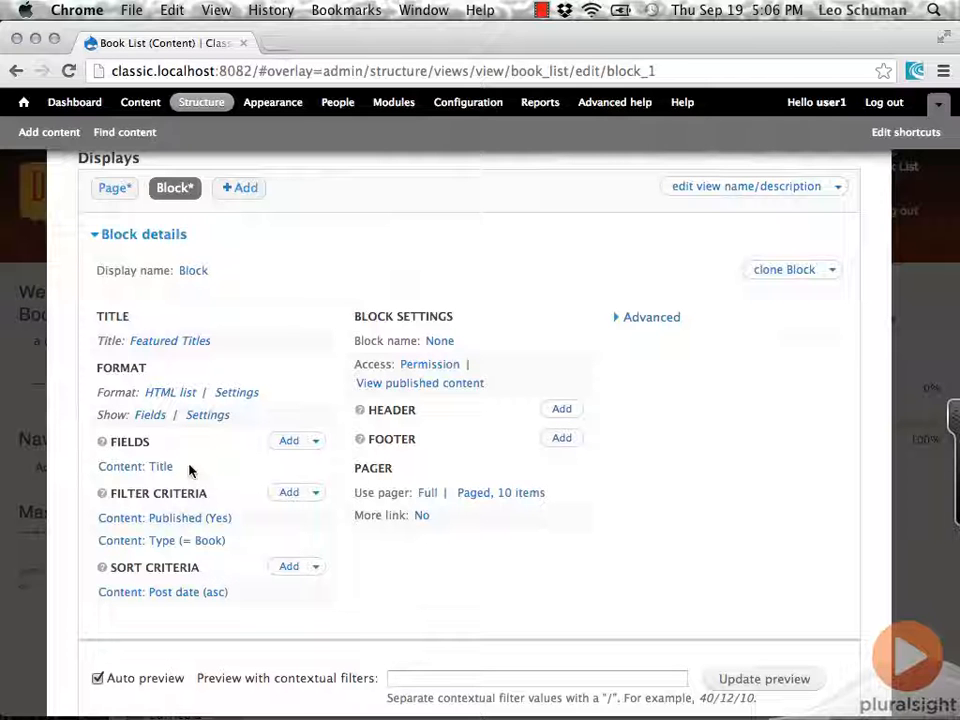
Add the Content: Author Name field to the block's fields, overriding them for this block only
left_click(288, 442)
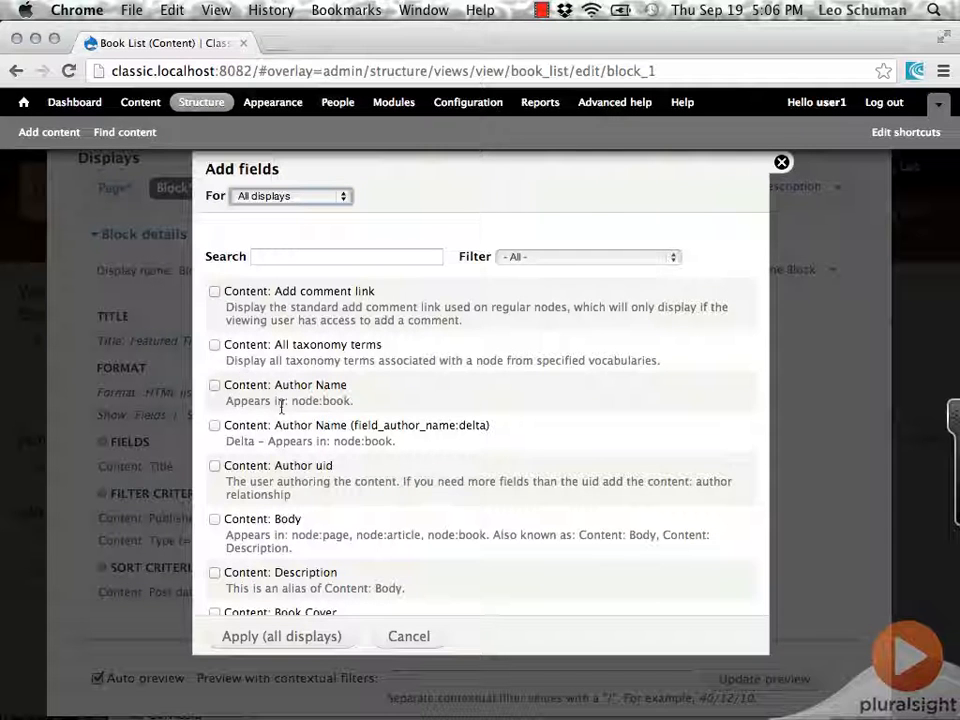
scroll(281, 407, "down", 5)
scroll(279, 407, "up", 4)
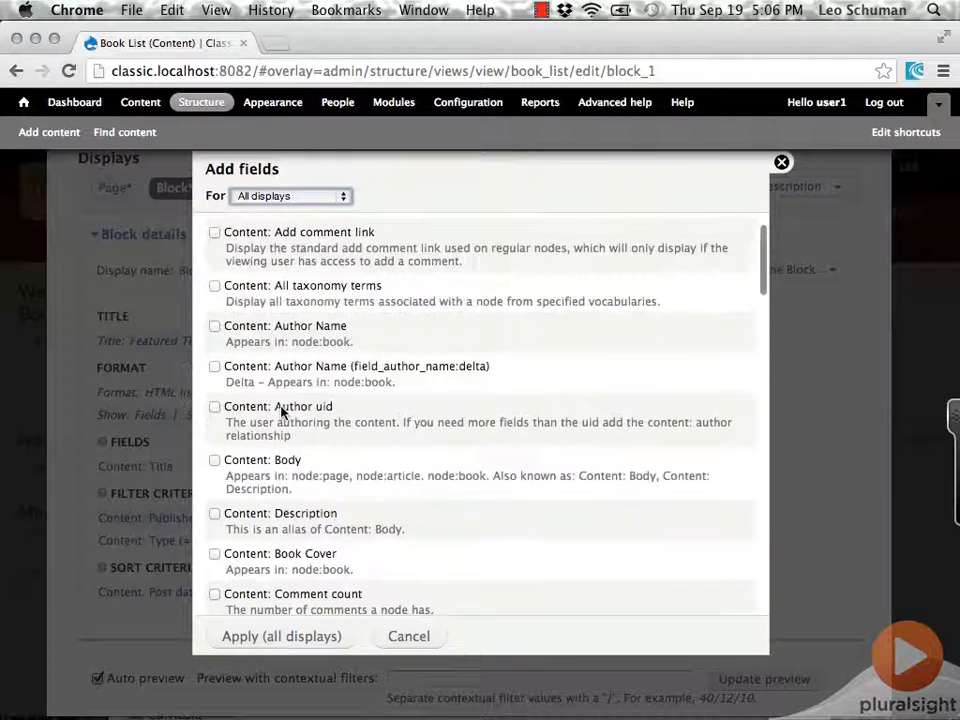
scroll(281, 407, "up", 2)
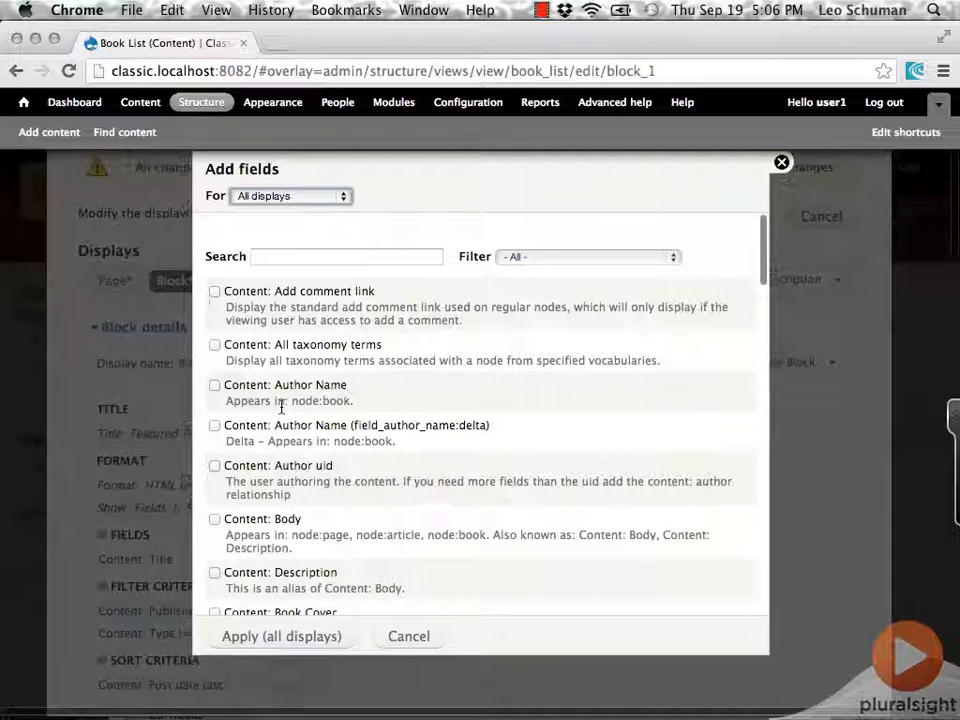
left_click(314, 258)
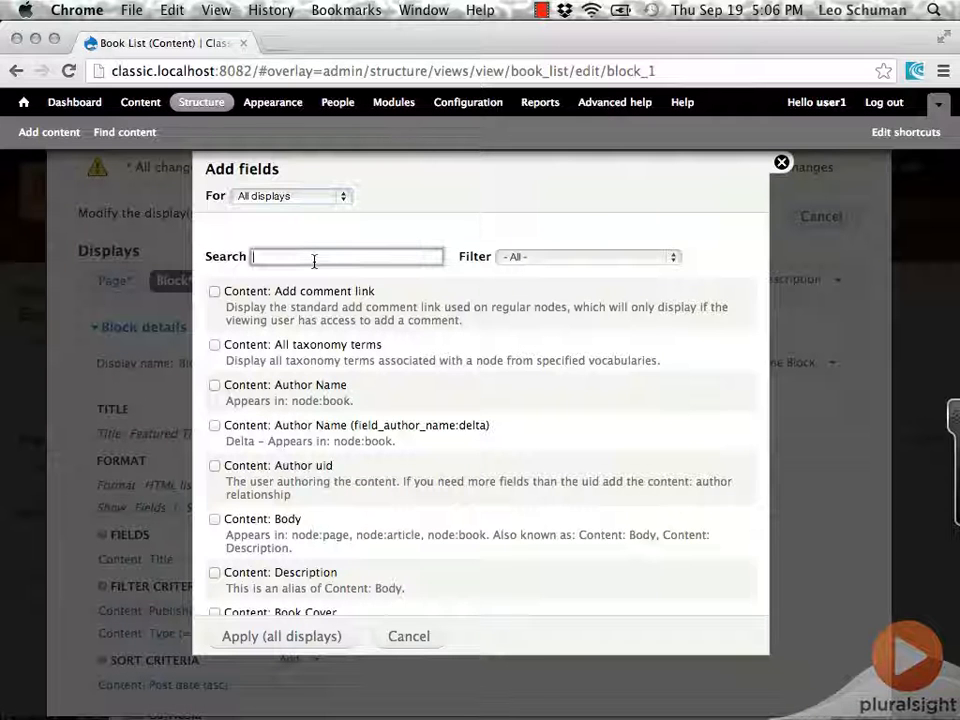
left_click(214, 386)
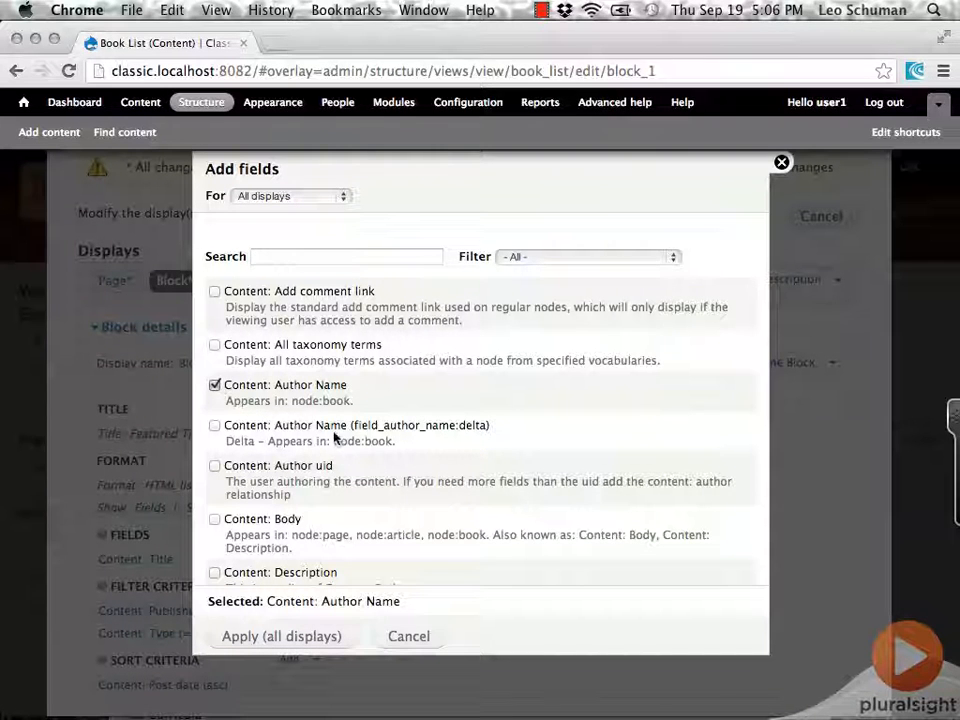
left_click(297, 200)
left_click(297, 210)
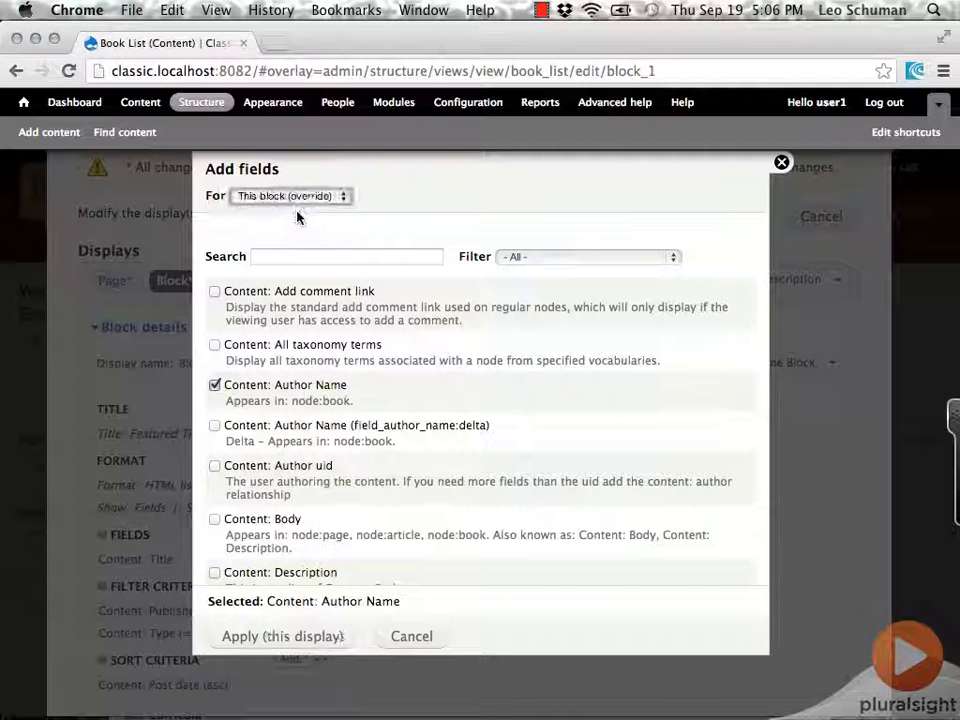
left_click(285, 640)
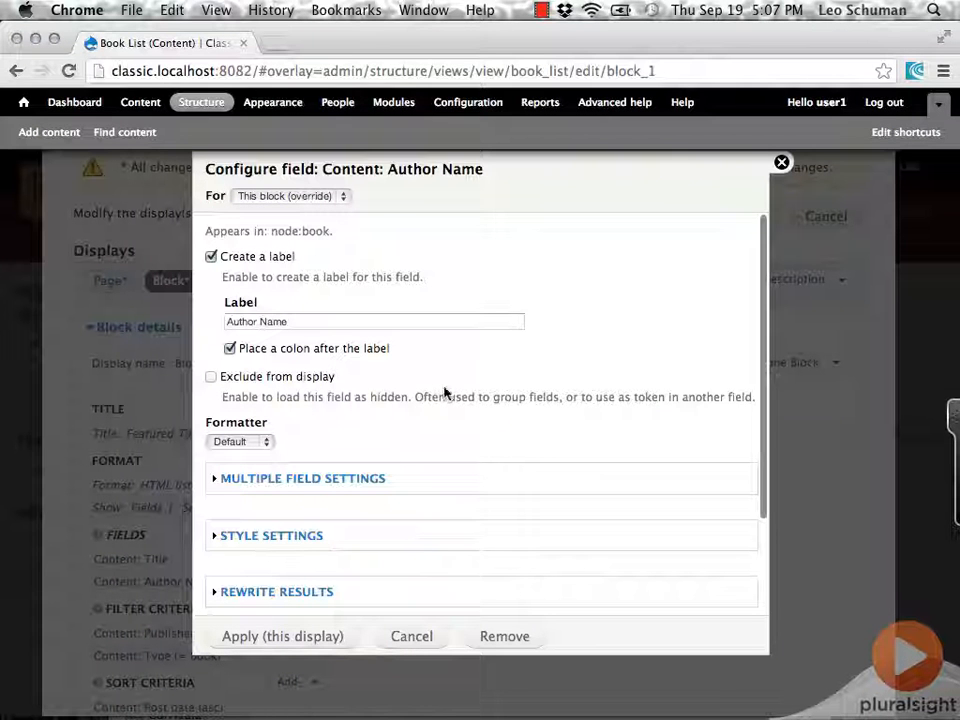
Configure the Author Name field without a label and with "-" as the simple separator between multiple values, applying it to this display
left_click(211, 257)
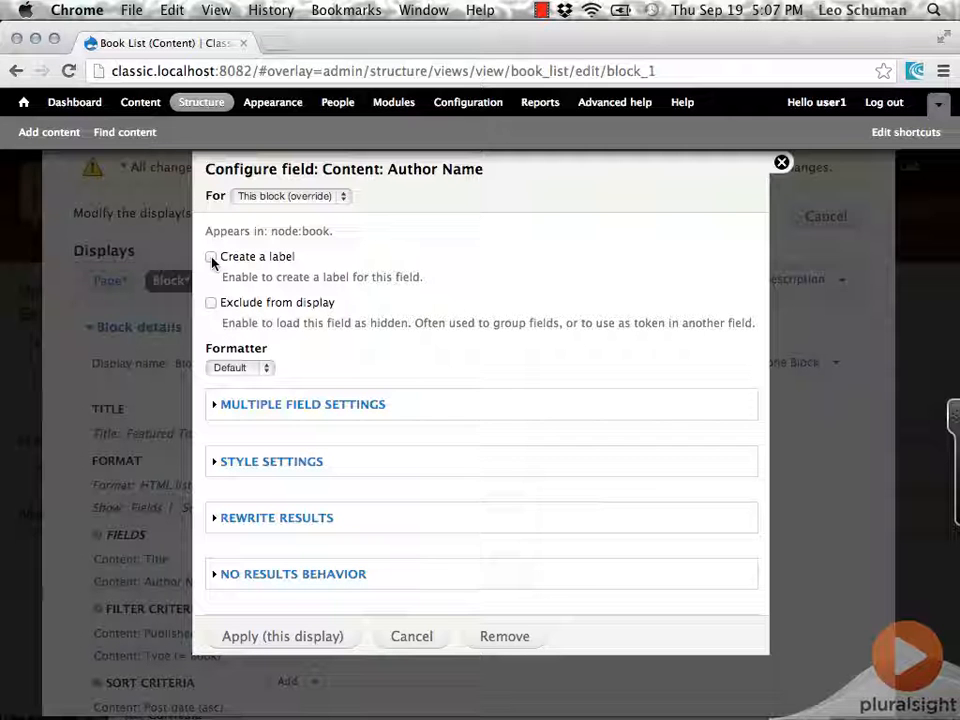
left_click(311, 412)
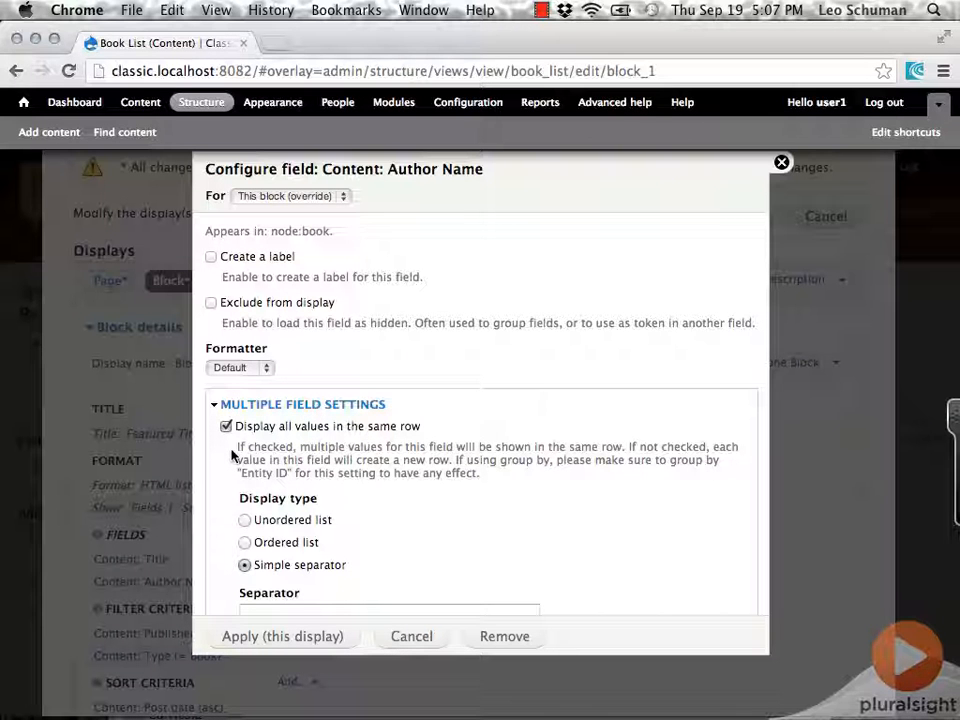
scroll(408, 470, "down", 3)
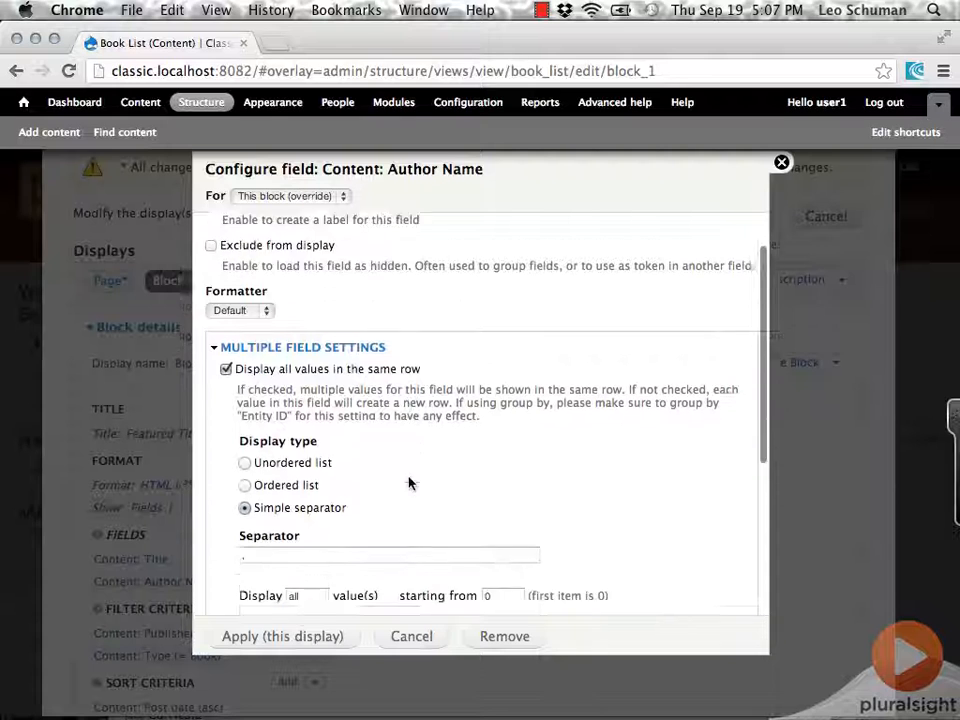
left_click(397, 484)
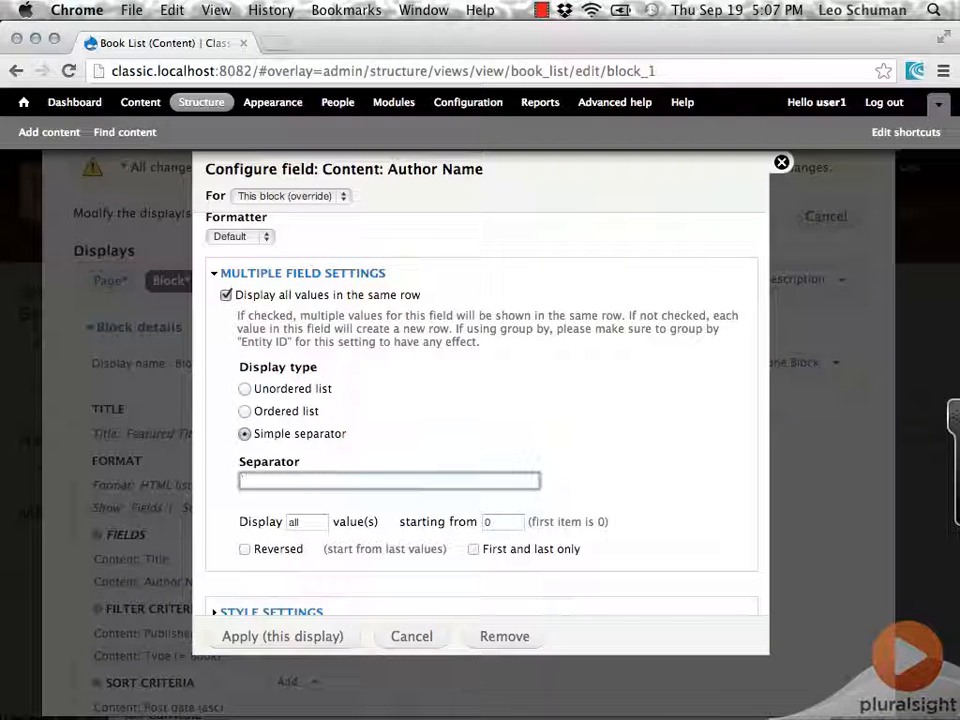
type("-")
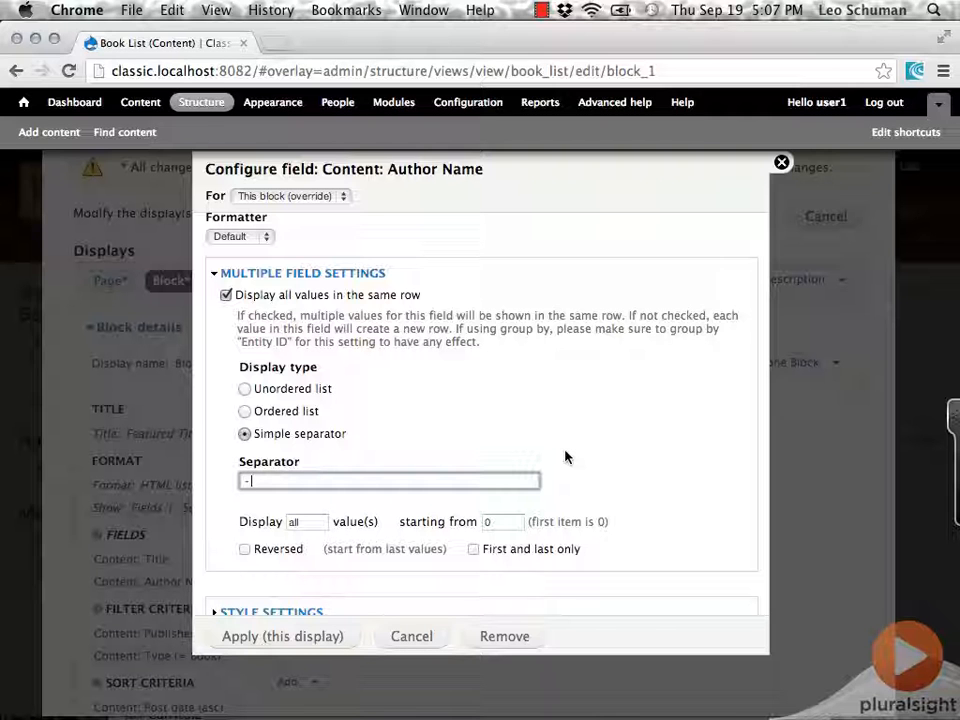
scroll(565, 457, "down", 2)
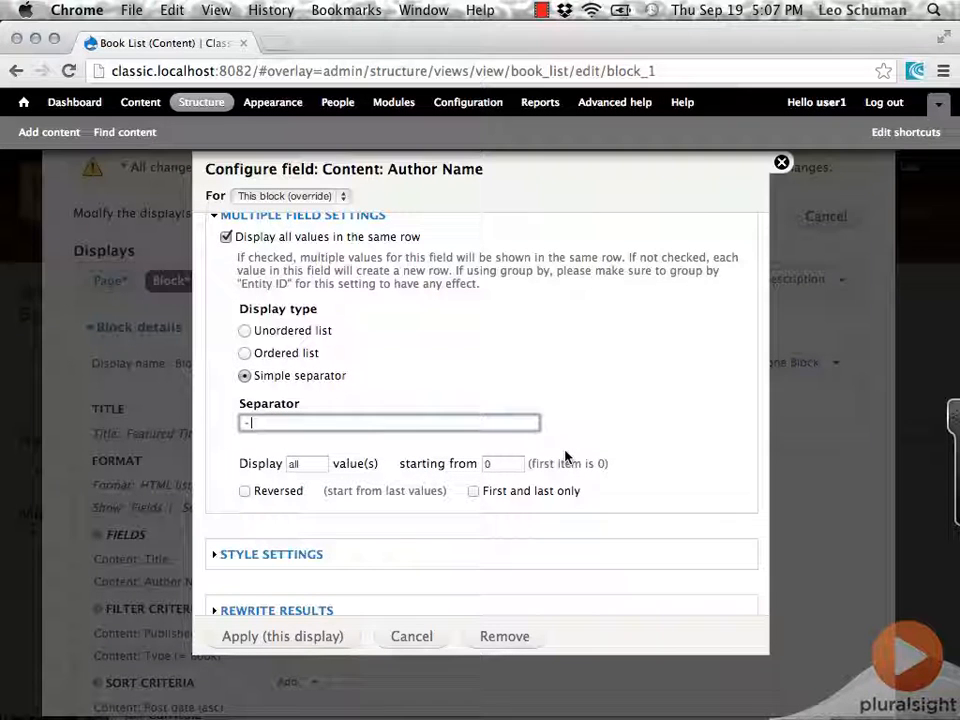
left_click(305, 636)
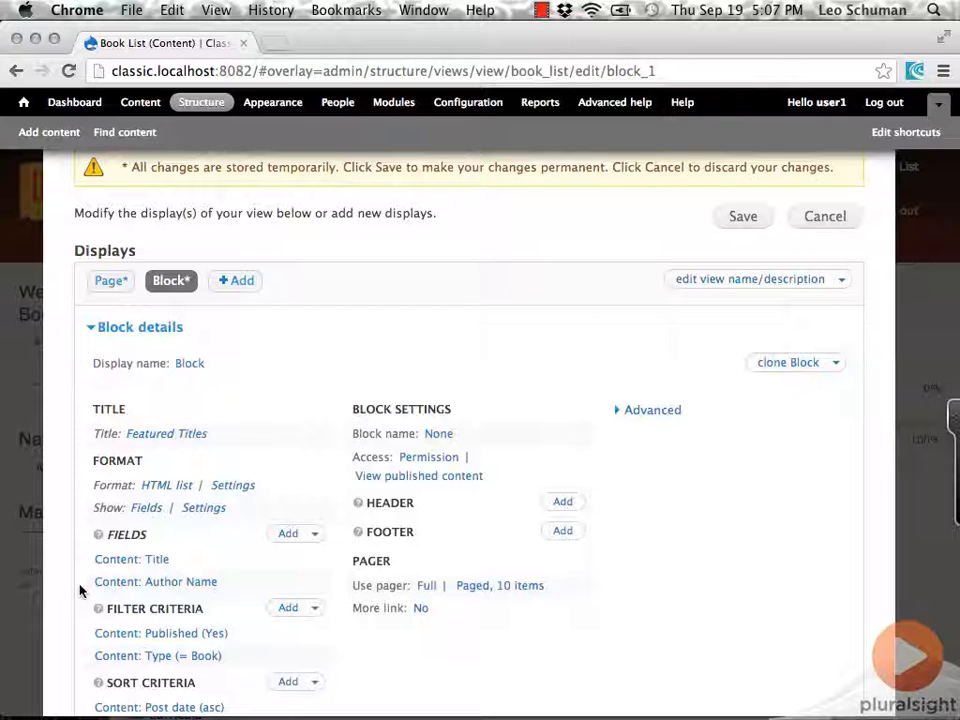
Replace the full pager for this block only with a specified number of items, displaying 3 items
scroll(80, 591, "down", 2)
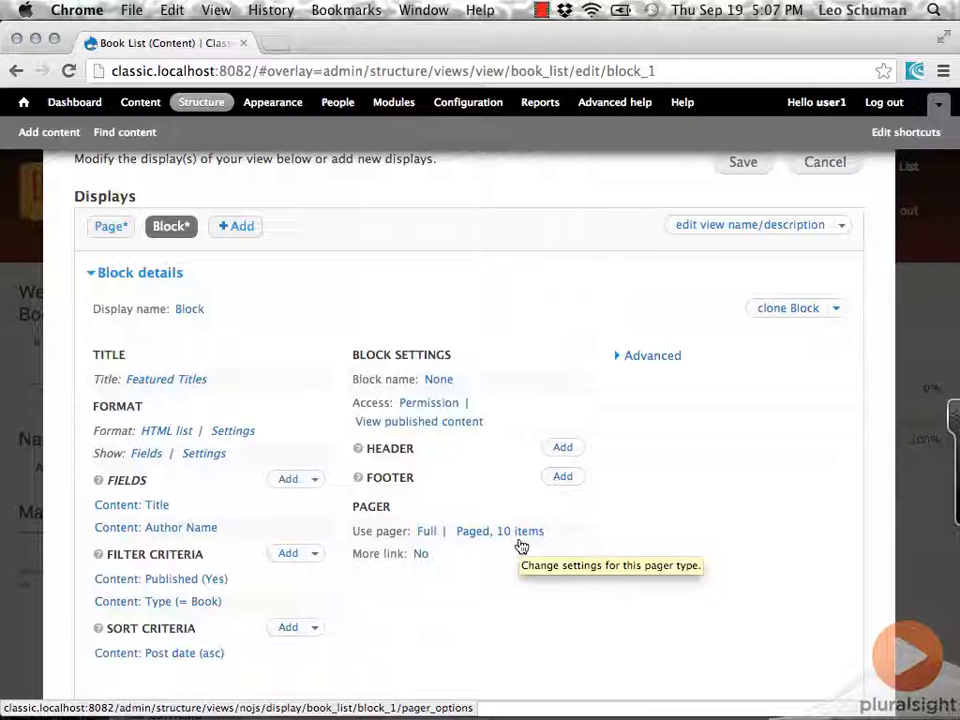
left_click(427, 536)
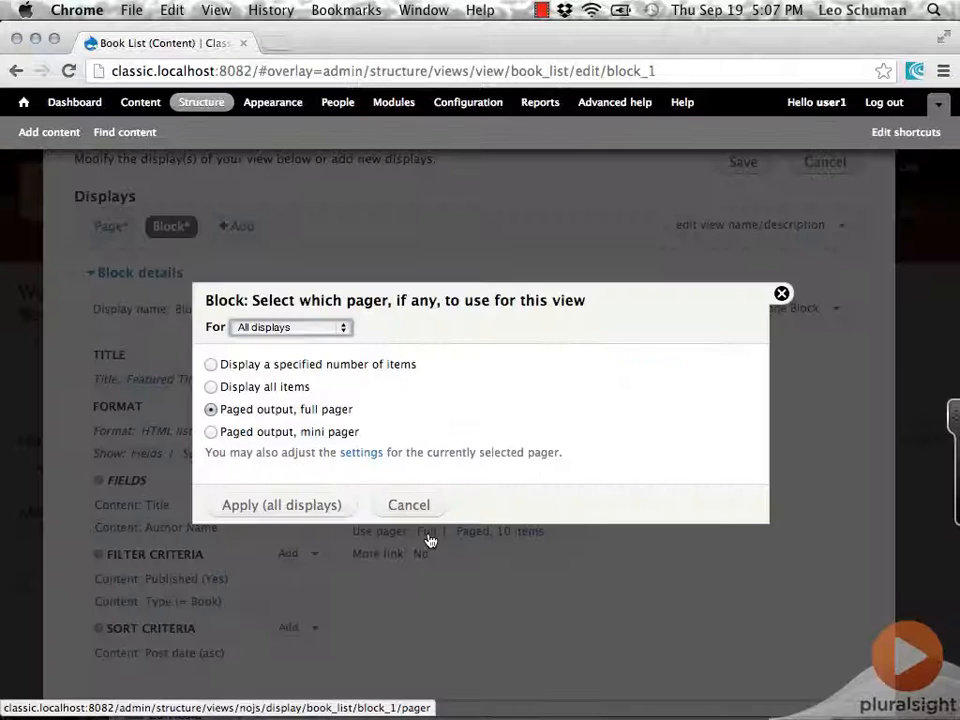
left_click(332, 328)
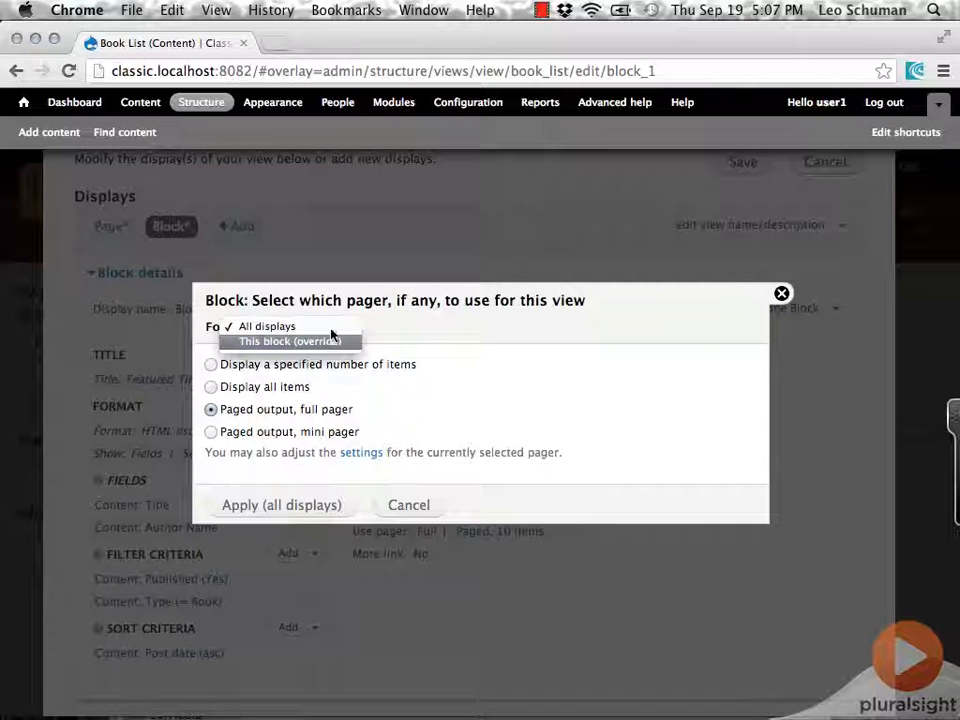
left_click(350, 343)
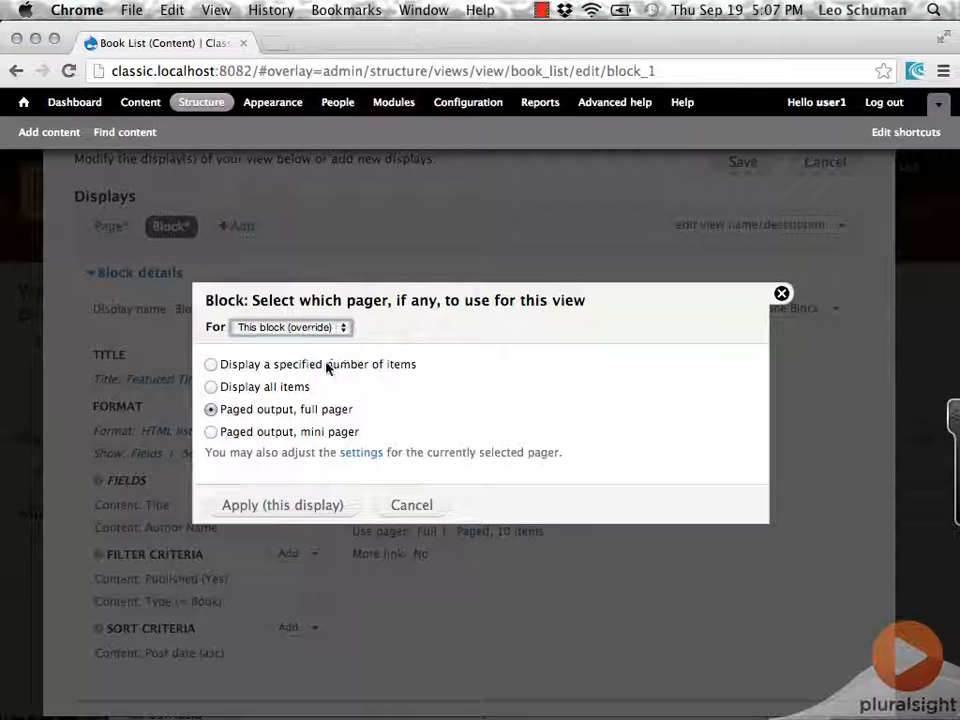
left_click(327, 366)
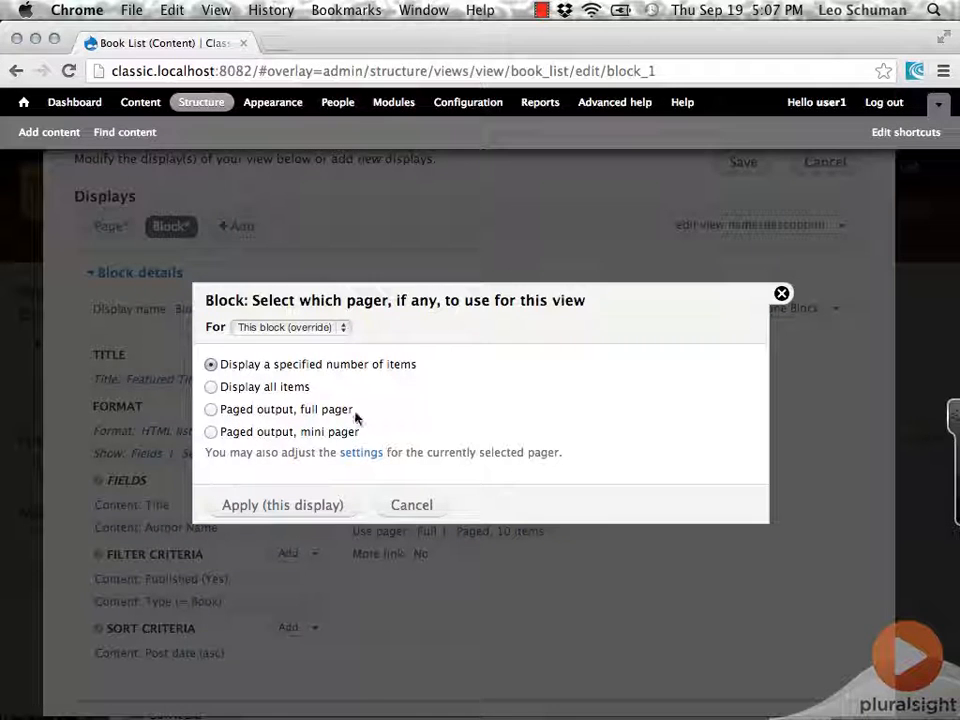
left_click(279, 510)
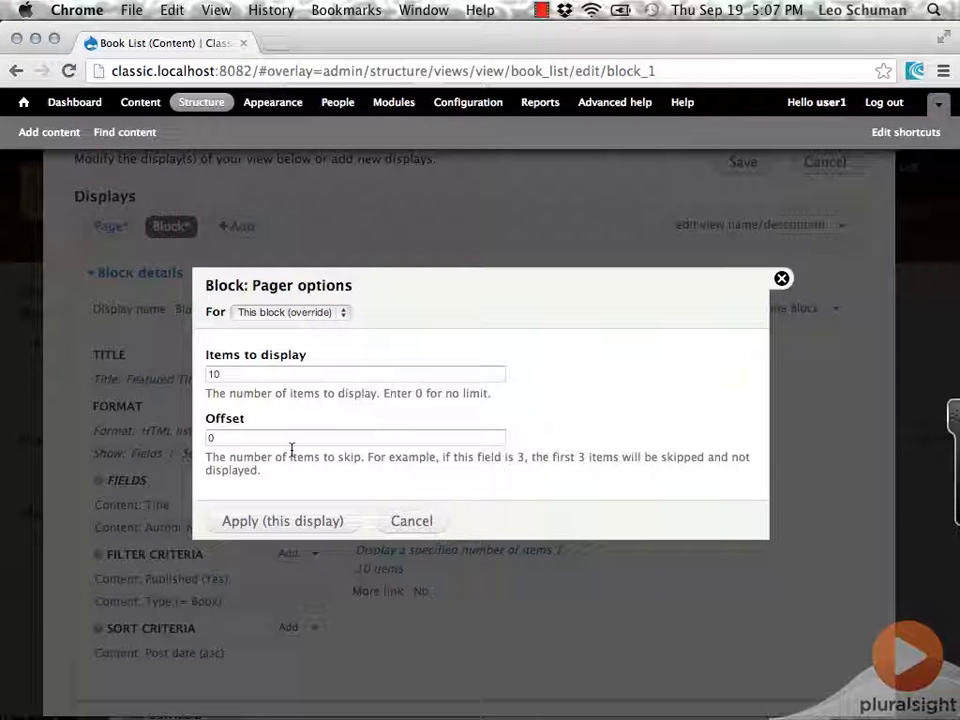
double_click(322, 376)
type("3")
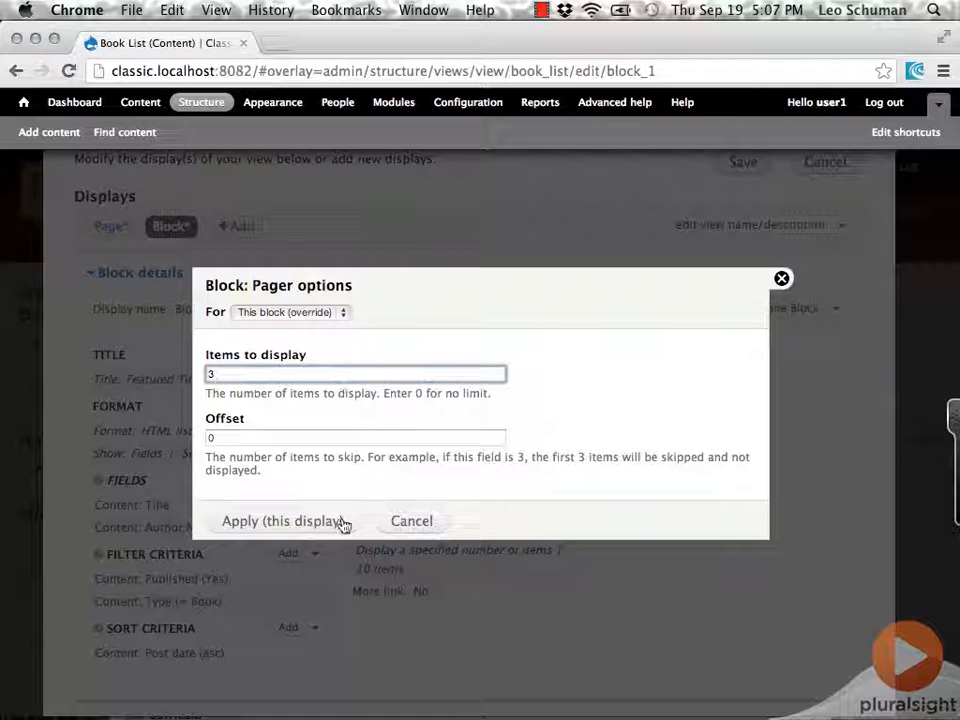
left_click(272, 524)
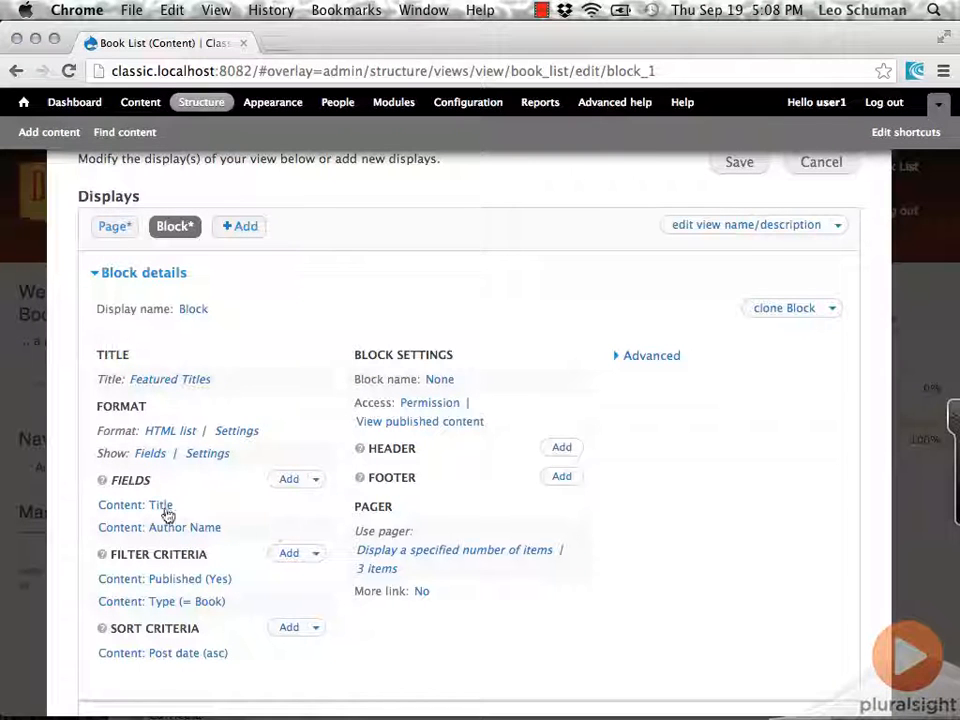
Save the Book List view after checking its preview, and view the site's home page and Book List page
scroll(74, 563, "down", 10)
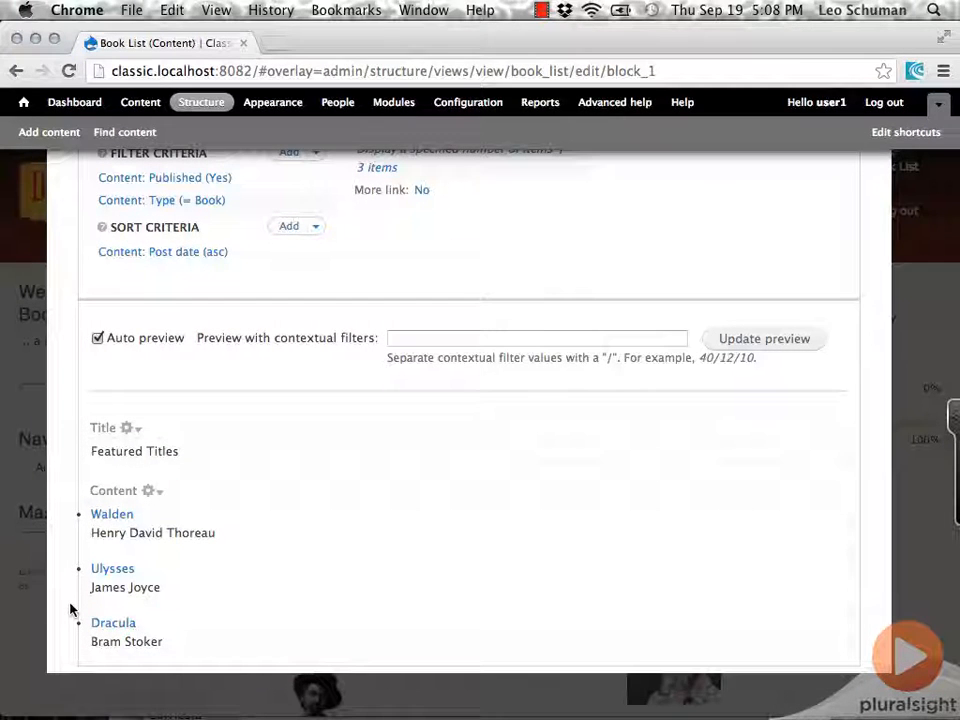
scroll(70, 608, "up", 10)
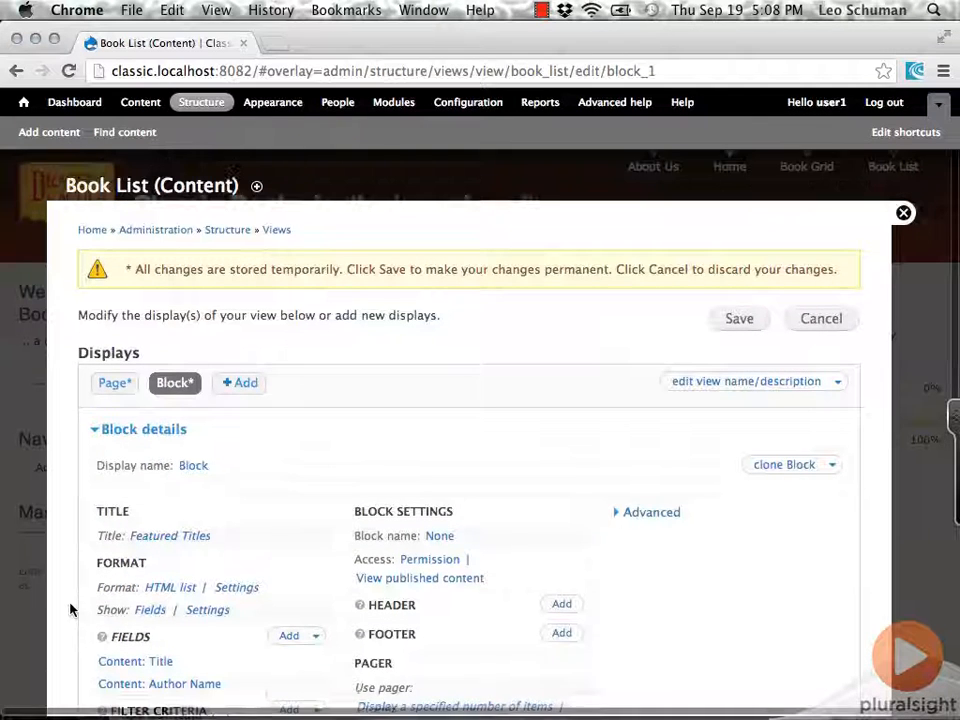
left_click(740, 322)
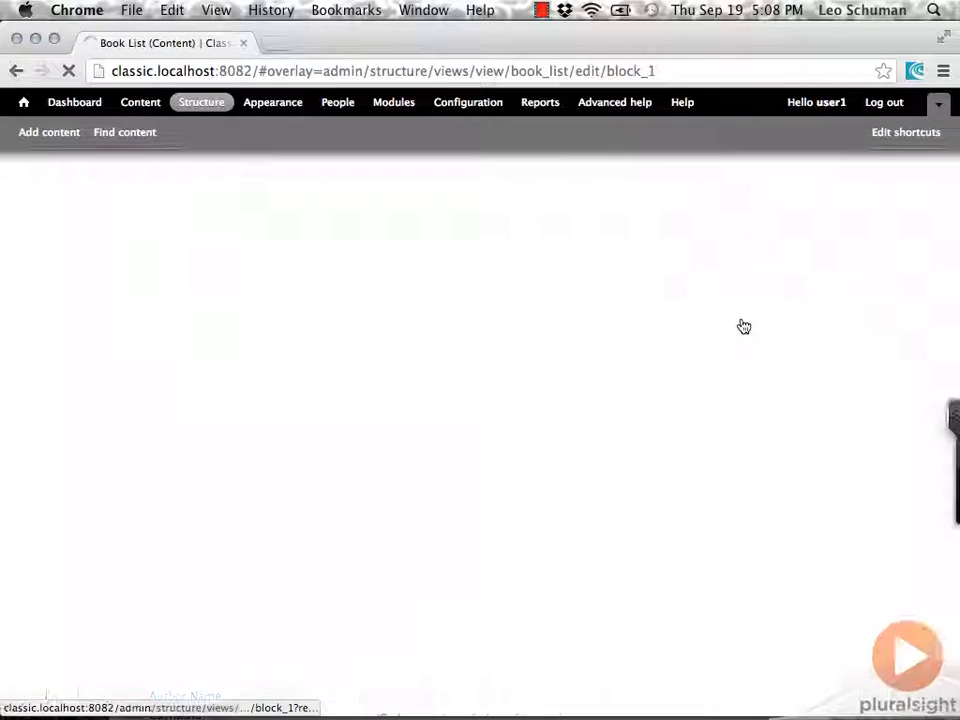
left_click(23, 104)
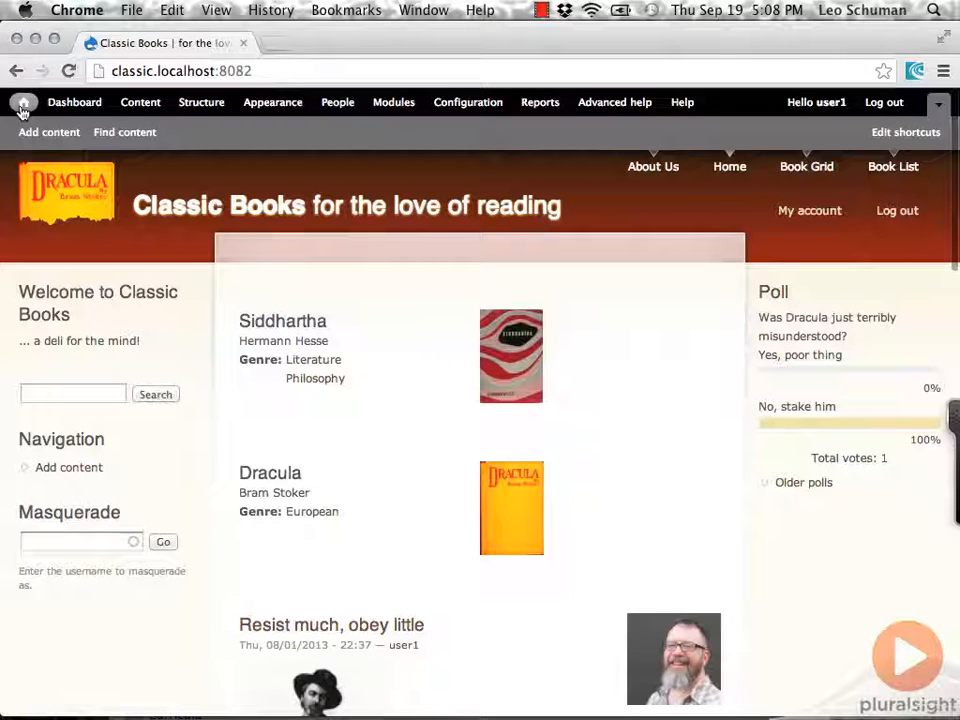
left_click(895, 168)
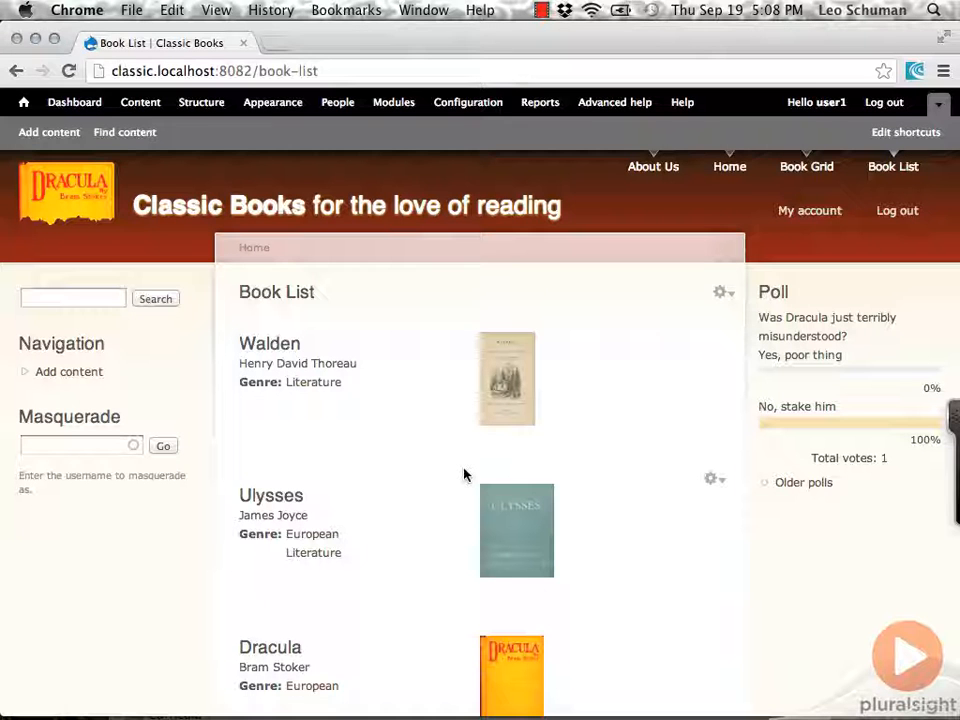
Assign the View: Book List block to the Right sidebar region in the site's Blocks administration and save the blocks
left_click(201, 102)
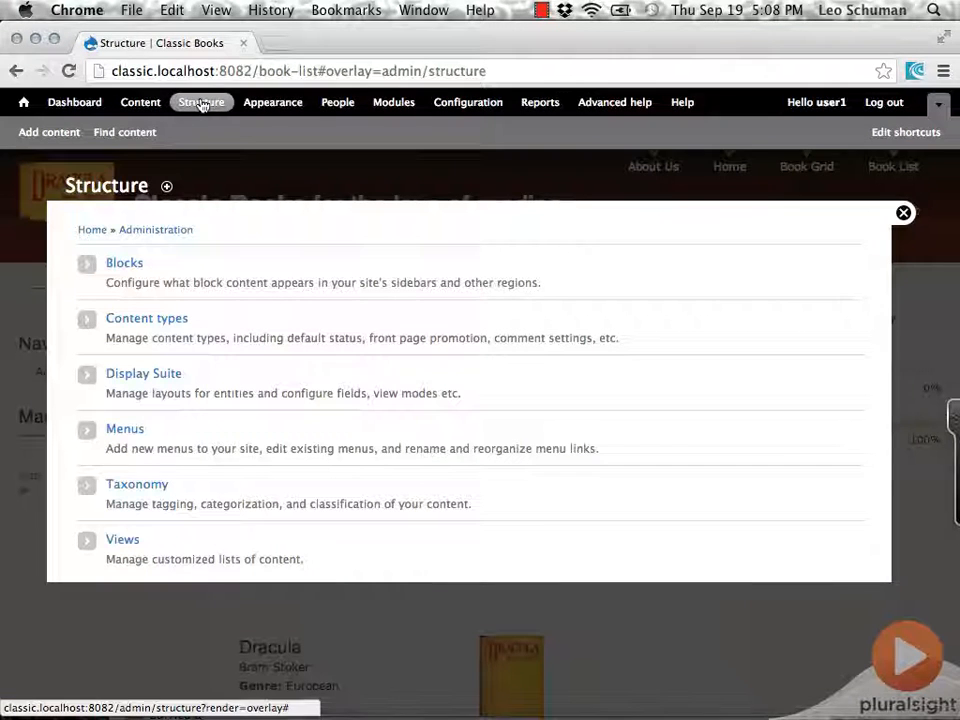
left_click(122, 265)
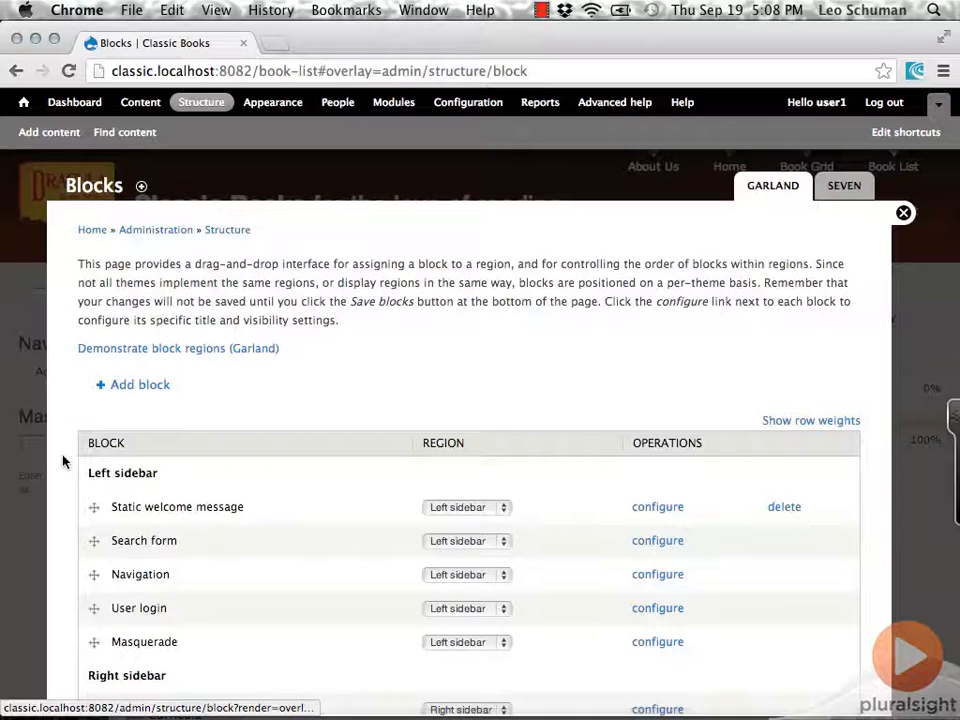
scroll(62, 458, "down", 10)
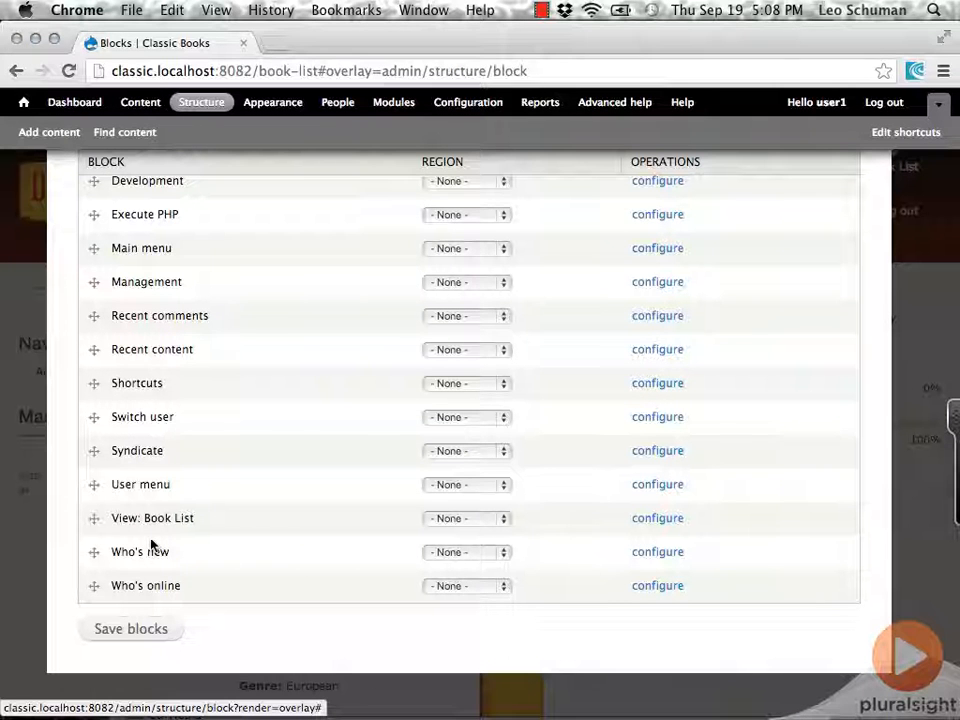
left_click(456, 520)
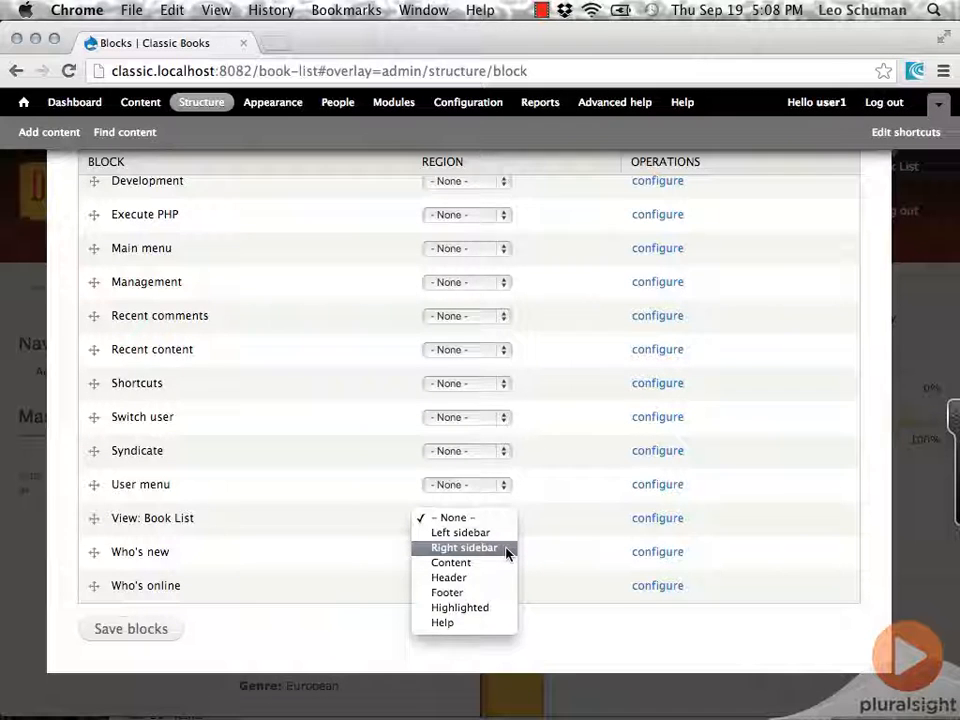
left_click(507, 548)
left_click(153, 632)
Restrict the View: Book List block to only the listed page <front>, save it, and check the block on the home page
scroll(154, 637, "down", 5)
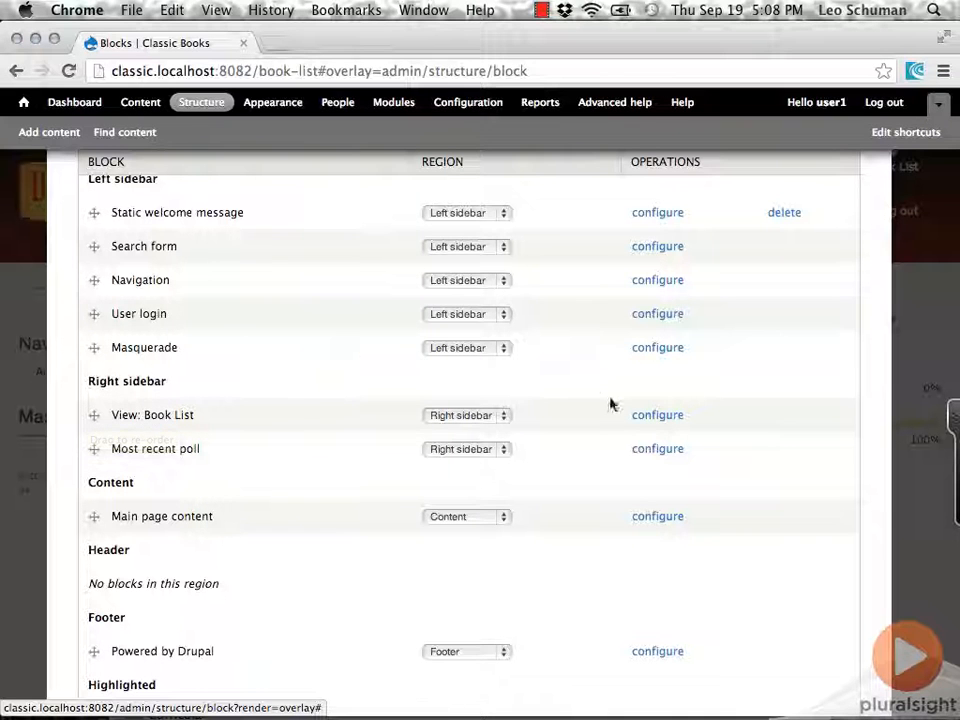
left_click(634, 419)
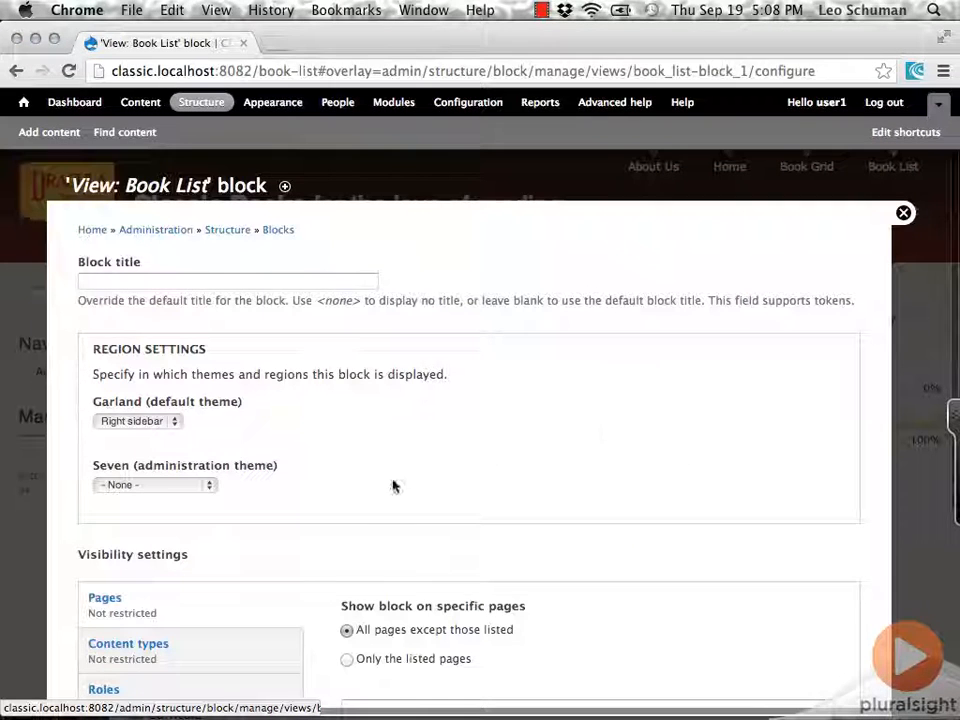
scroll(280, 596, "down", 5)
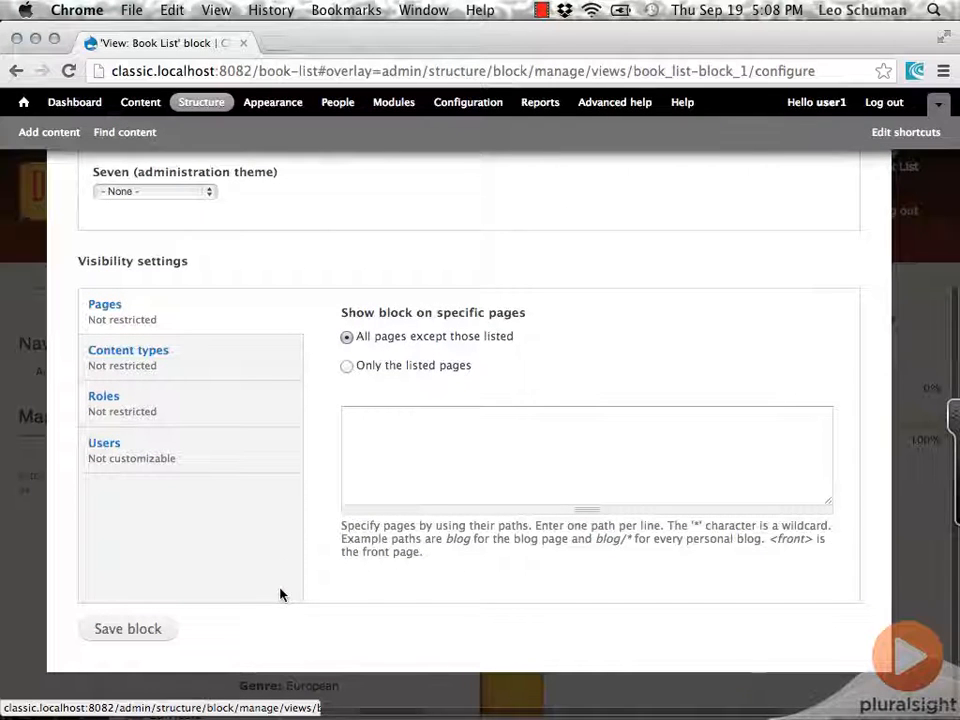
left_click(438, 478)
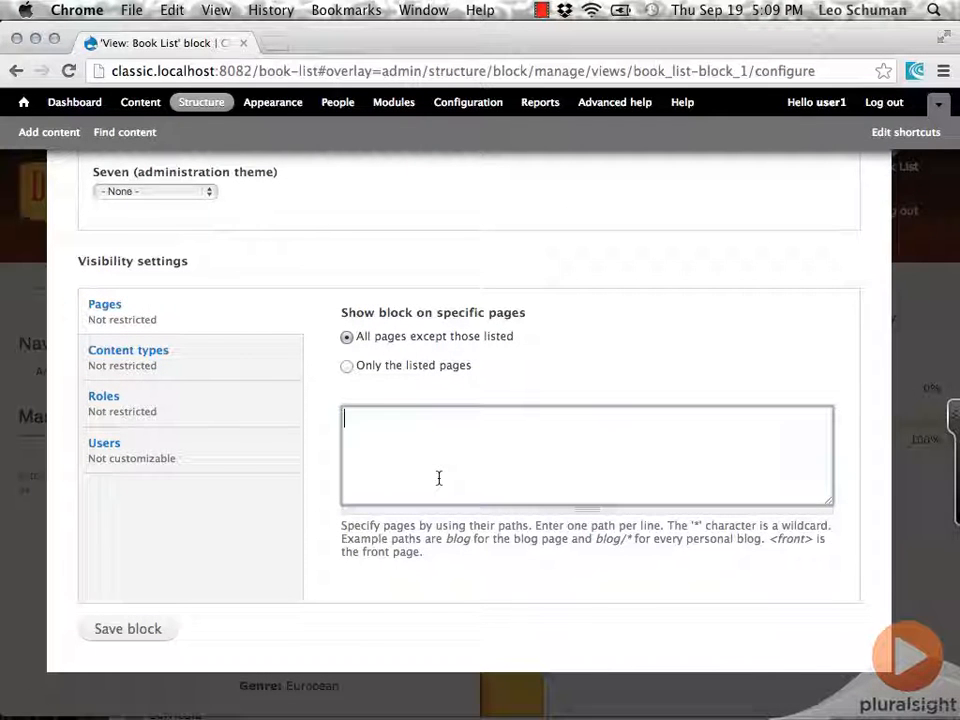
left_click(396, 368)
left_click(395, 445)
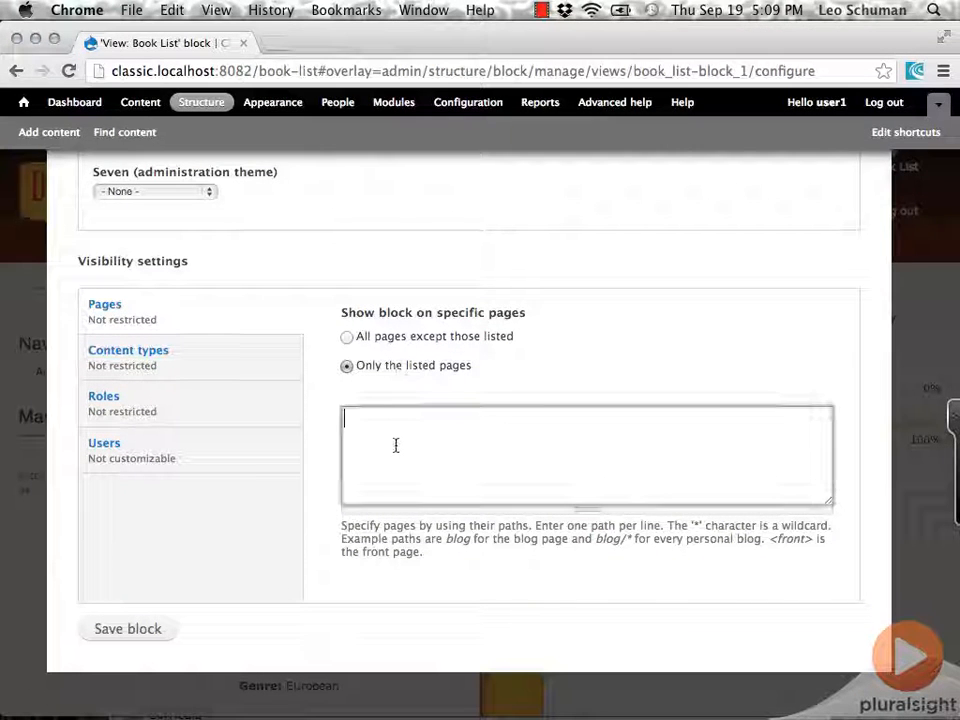
type("<front>")
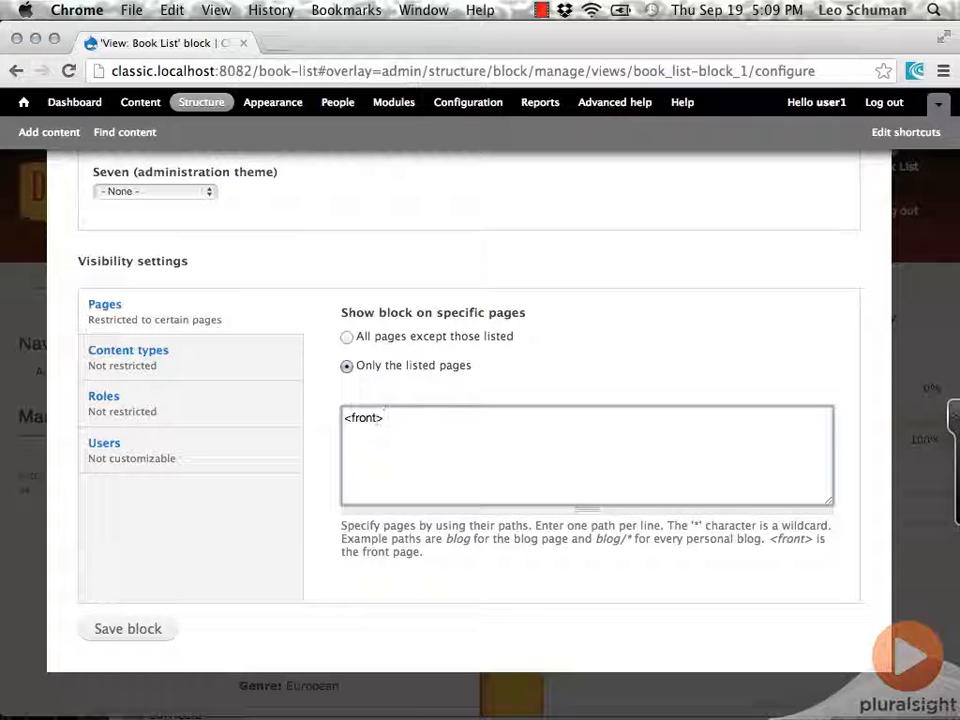
left_click(133, 628)
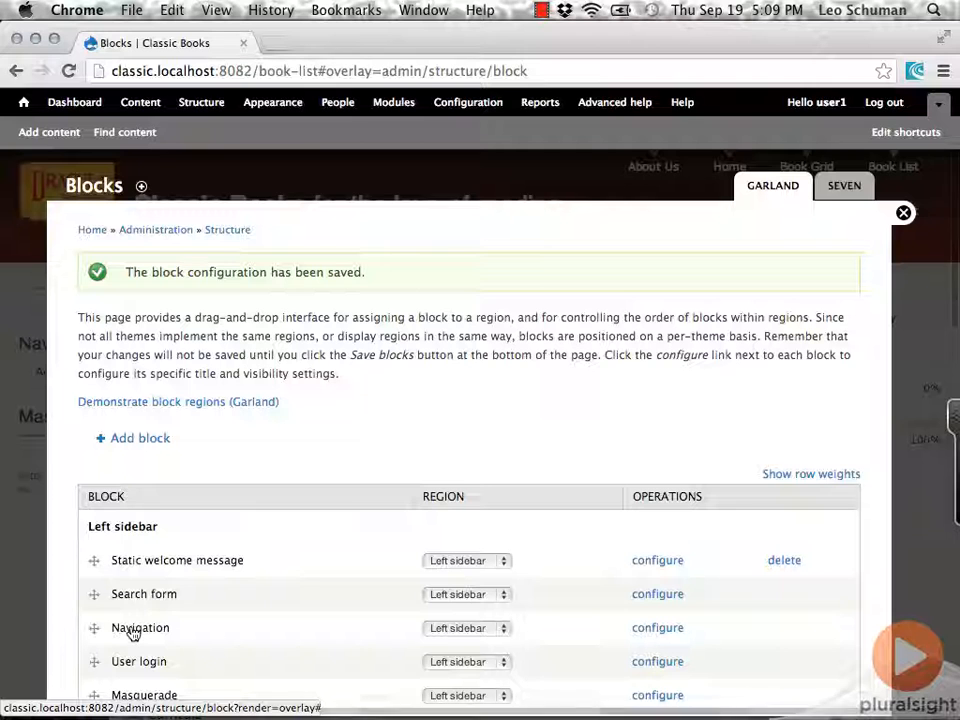
left_click(23, 103)
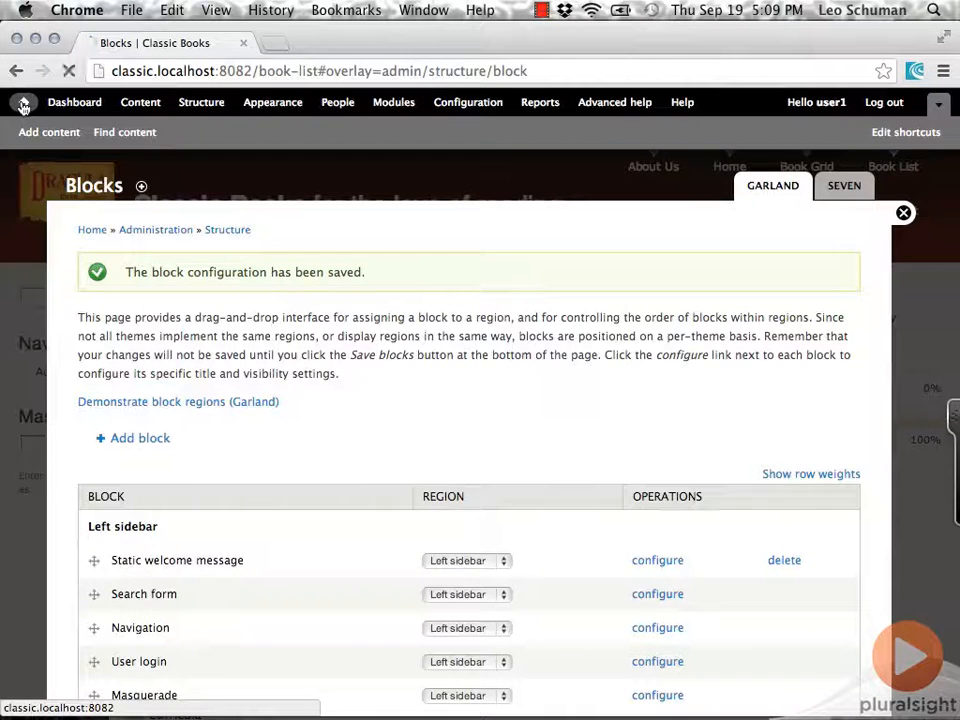
mouse_move(737, 399)
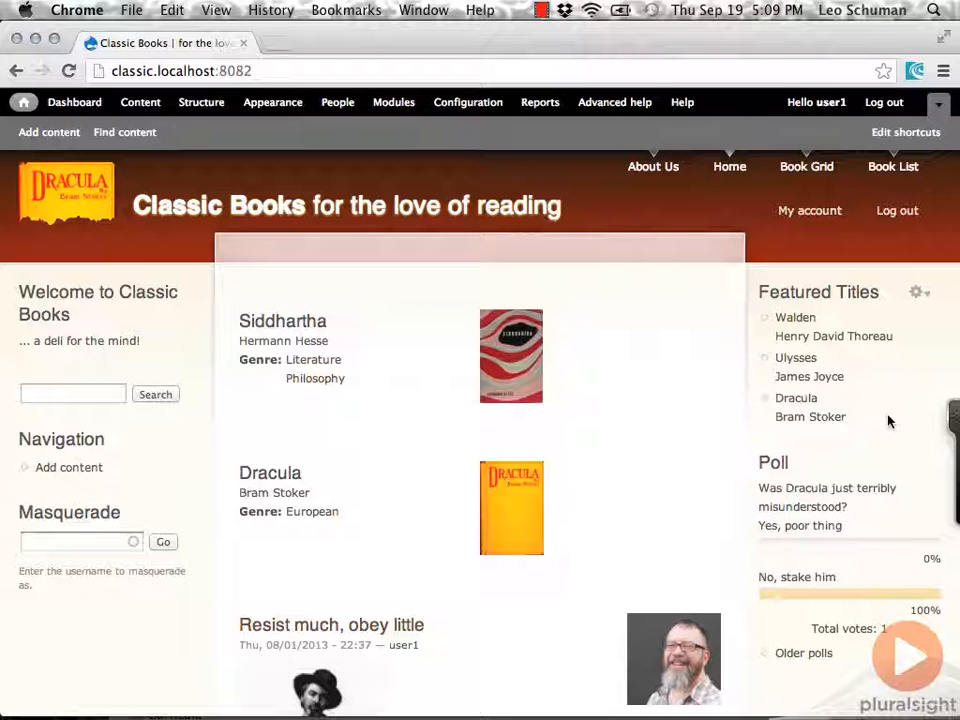